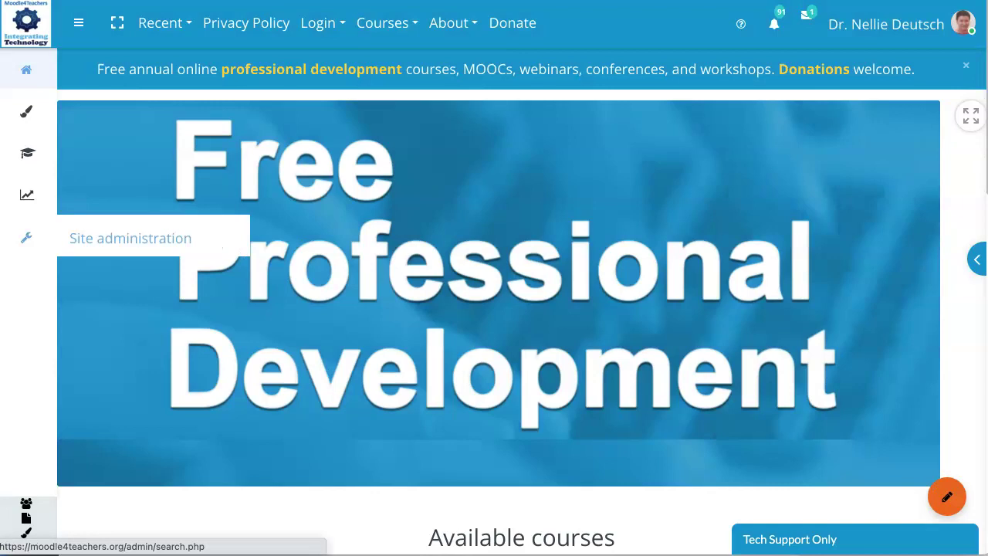
- Open the Manage tools page for External tool among the activity module plugins in Site administration
{"action": "left_click", "coordinate": [27, 238]}
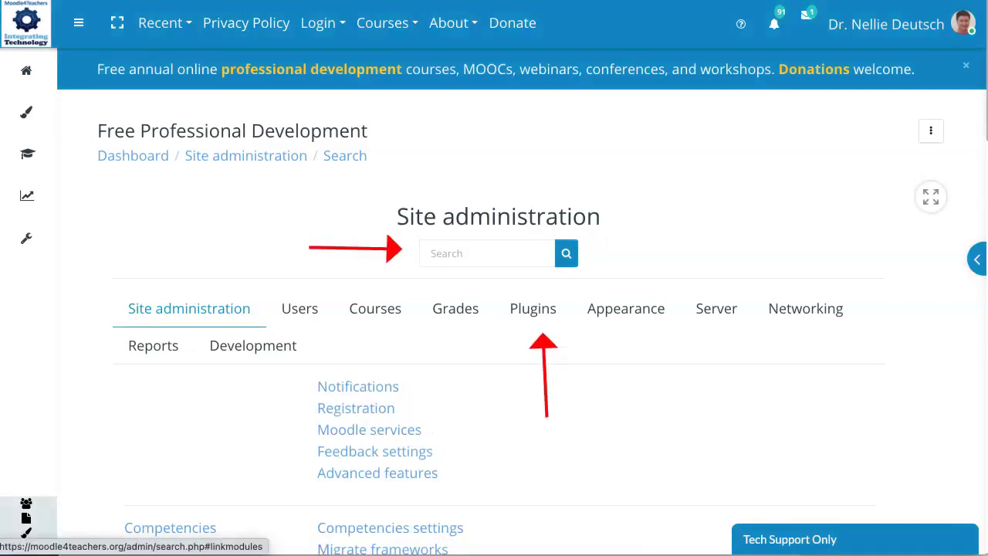
{"action": "left_click", "coordinate": [532, 308]}
{"action": "scroll", "coordinate": [532, 308], "scroll_direction": "down", "scroll_amount": 7}
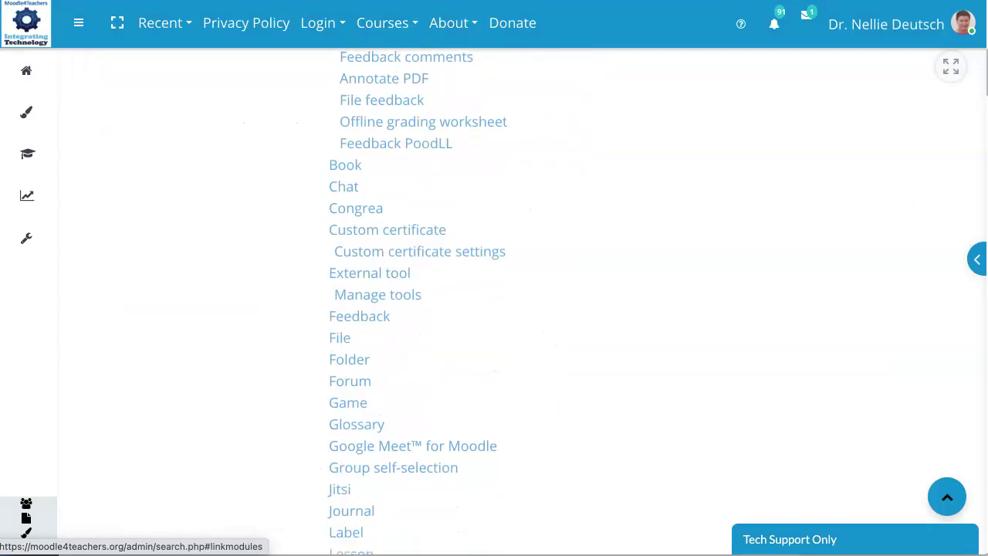
{"action": "scroll", "coordinate": [532, 308], "scroll_direction": "up", "scroll_amount": 4}
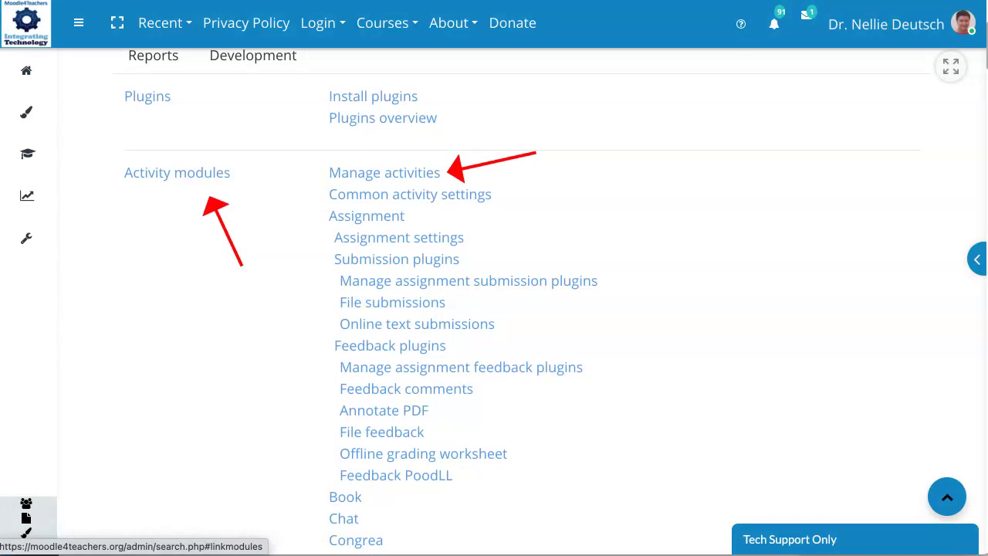
{"action": "left_click_drag", "start_coordinate": [231, 173], "coordinate": [203, 173]}
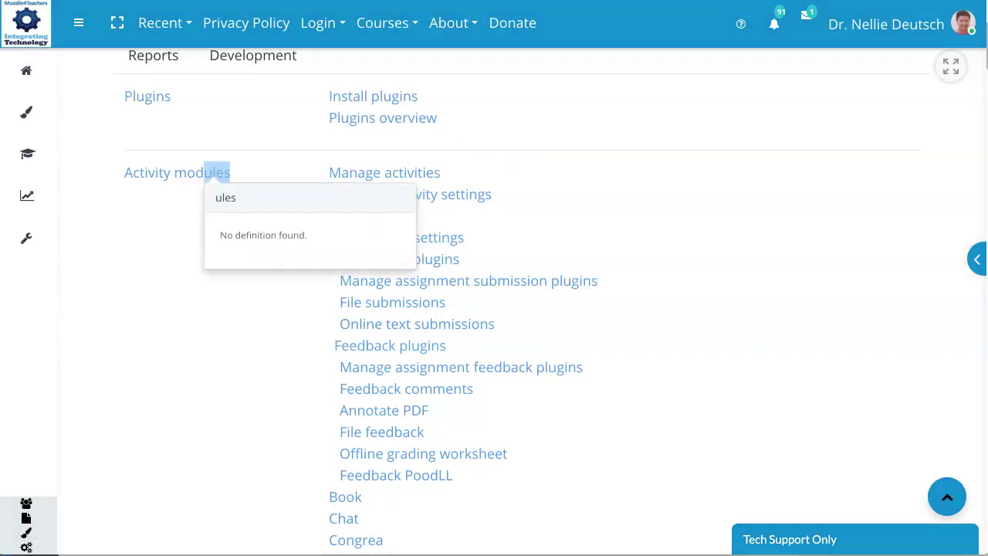
{"action": "key", "text": "Escape"}
{"action": "scroll", "coordinate": [522, 301], "scroll_direction": "down", "scroll_amount": 3}
{"action": "scroll", "coordinate": [522, 301], "scroll_direction": "down", "scroll_amount": 2}
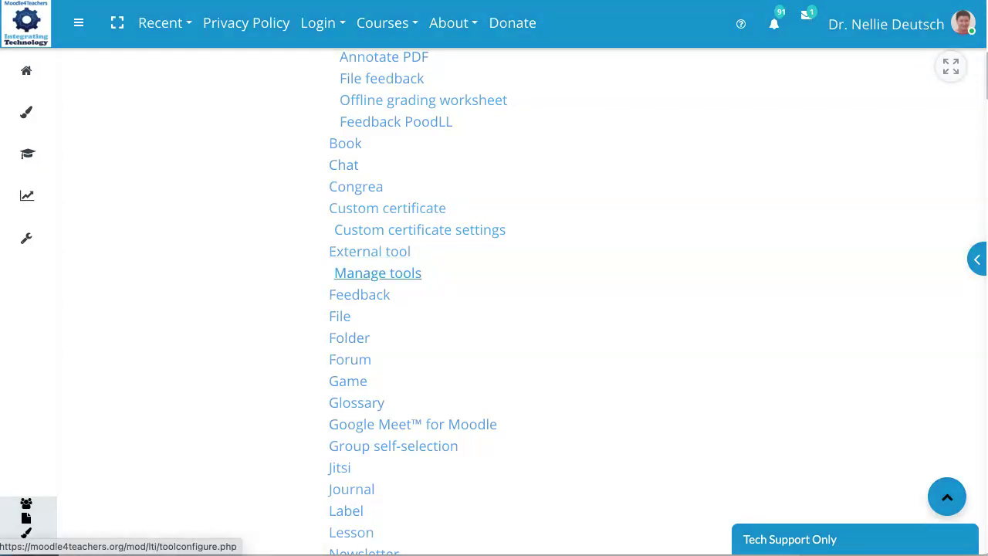
{"action": "left_click", "coordinate": [378, 273]}
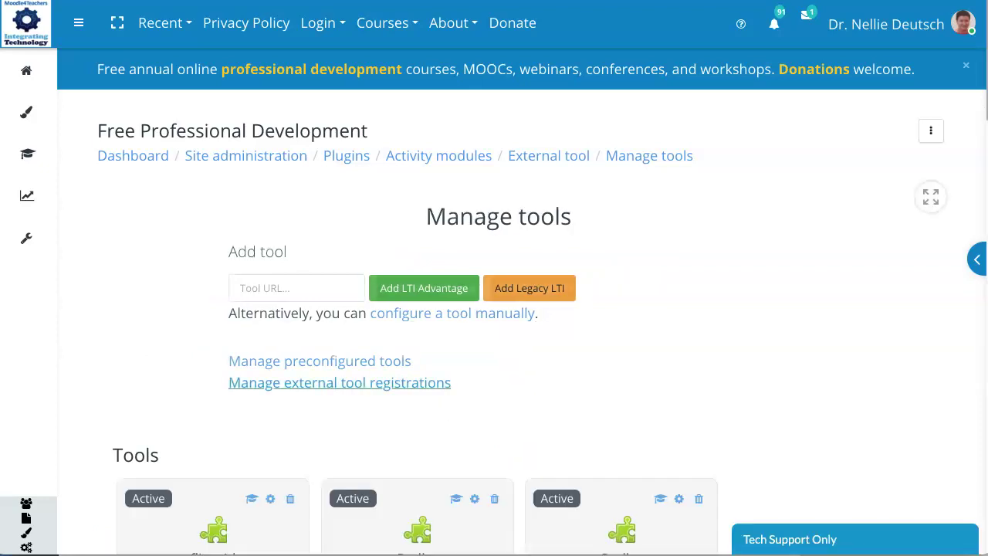
- Look through all the external tool cards on the Manage tools page
{"action": "scroll", "coordinate": [340, 382], "scroll_direction": "down", "scroll_amount": 5}
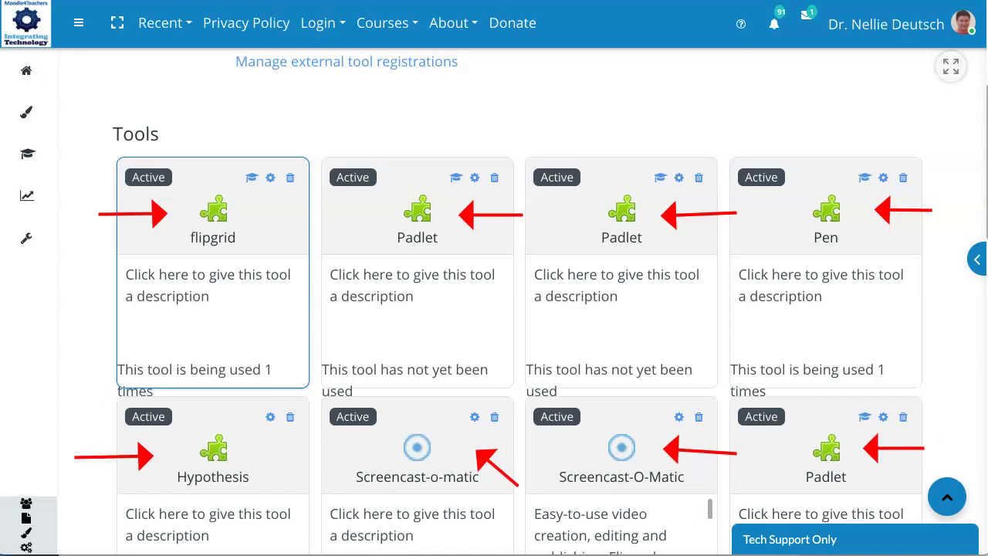
{"action": "scroll", "coordinate": [212, 270], "scroll_direction": "down", "scroll_amount": 3}
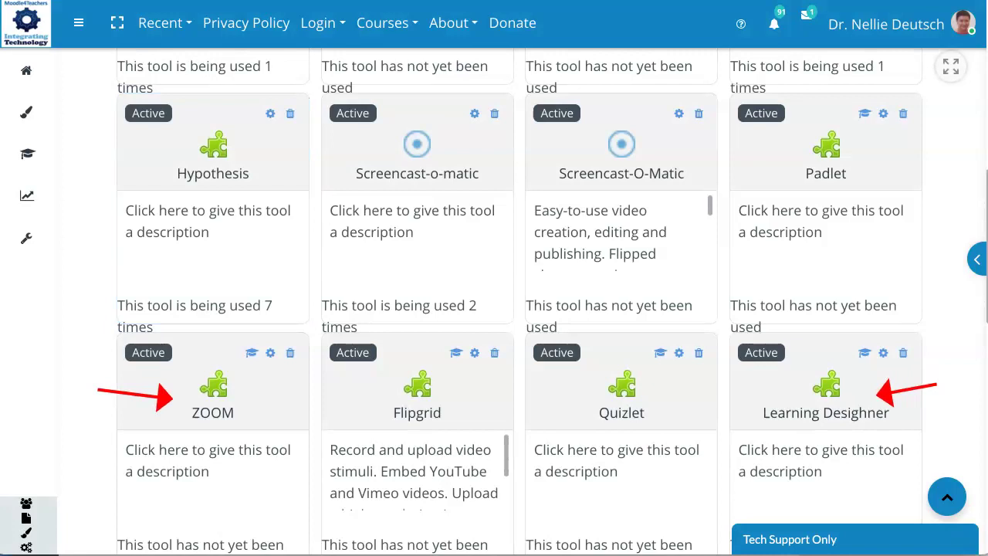
{"action": "scroll", "coordinate": [519, 301], "scroll_direction": "down", "scroll_amount": 2}
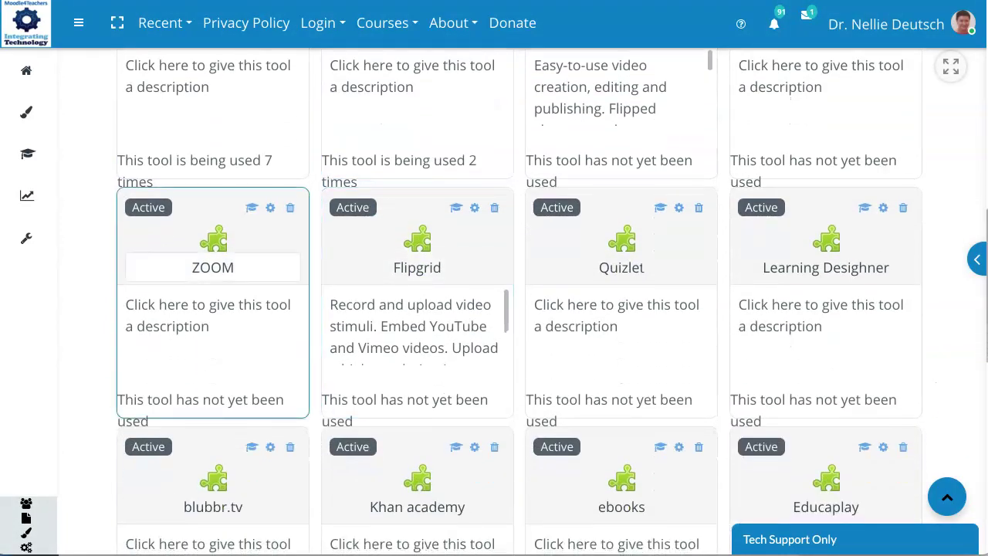
{"action": "scroll", "coordinate": [519, 301], "scroll_direction": "down", "scroll_amount": 1}
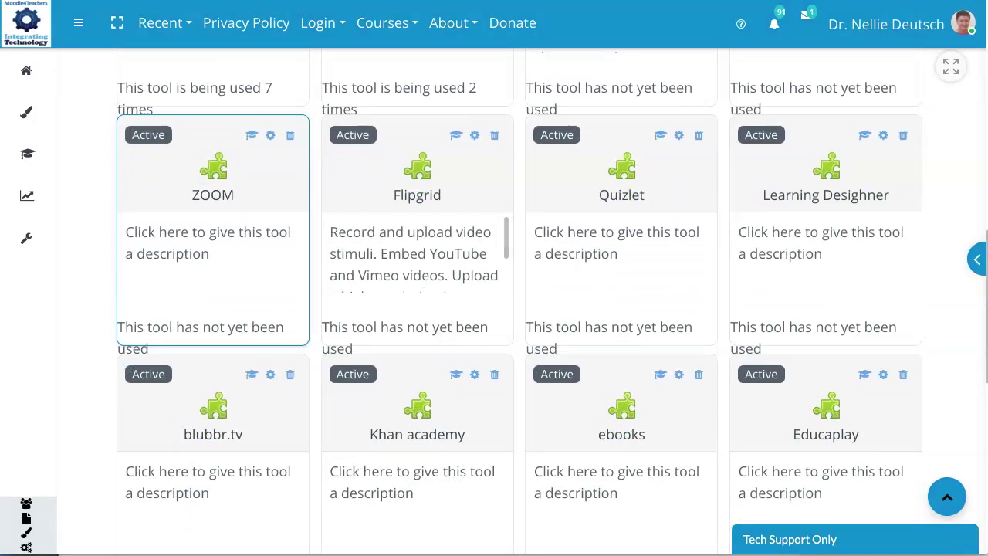
{"action": "scroll", "coordinate": [520, 301], "scroll_direction": "down", "scroll_amount": 1}
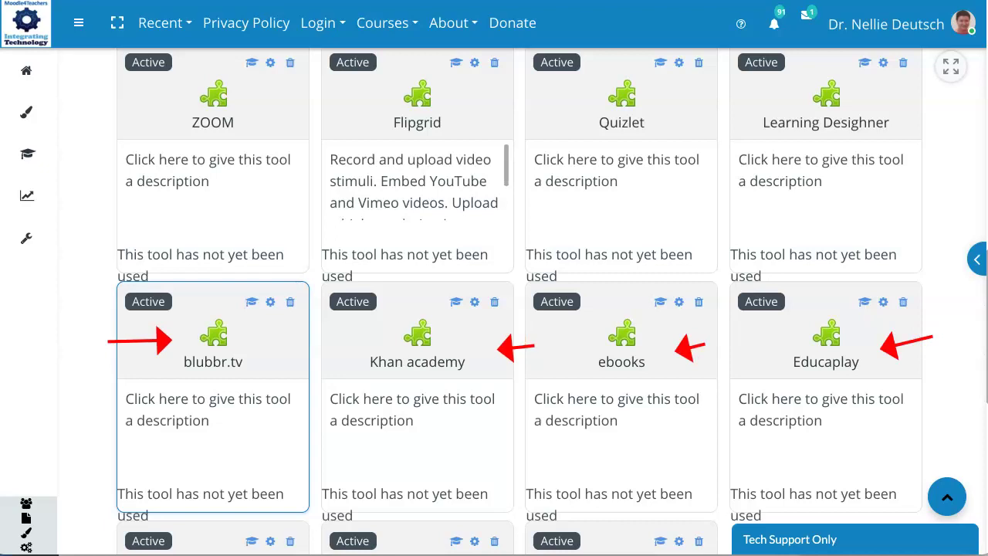
{"action": "scroll", "coordinate": [826, 402], "scroll_direction": "up", "scroll_amount": 1}
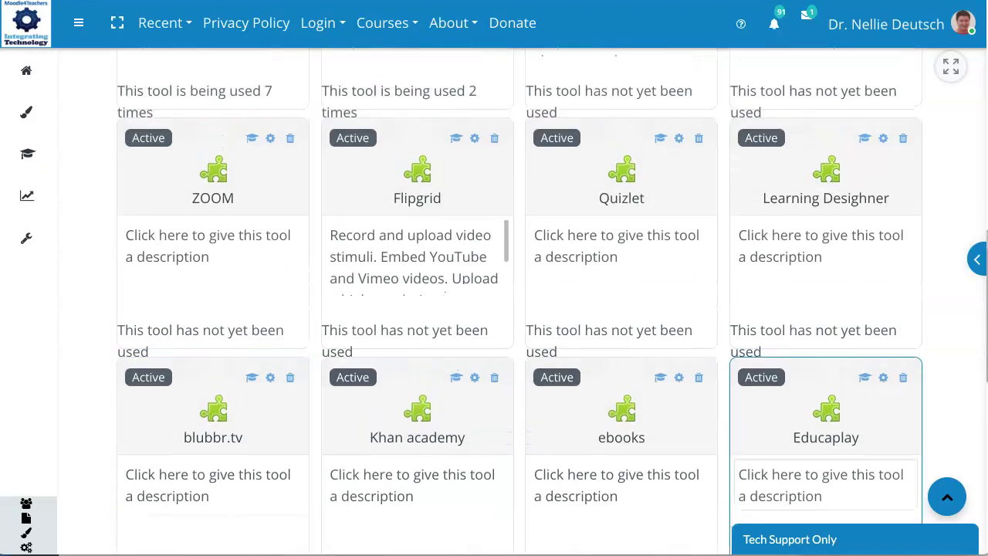
{"action": "scroll", "coordinate": [417, 317], "scroll_direction": "down", "scroll_amount": 2}
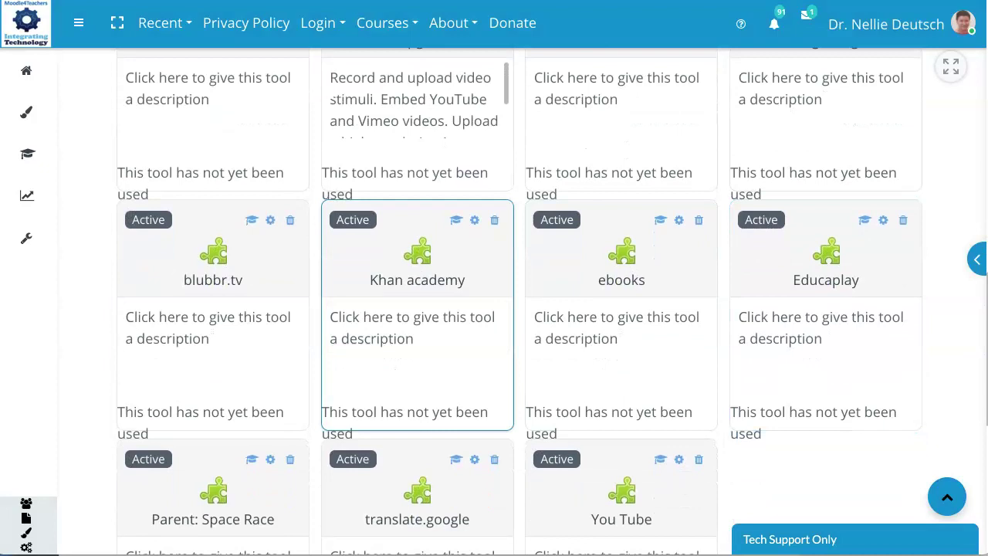
{"action": "scroll", "coordinate": [416, 317], "scroll_direction": "down", "scroll_amount": 1}
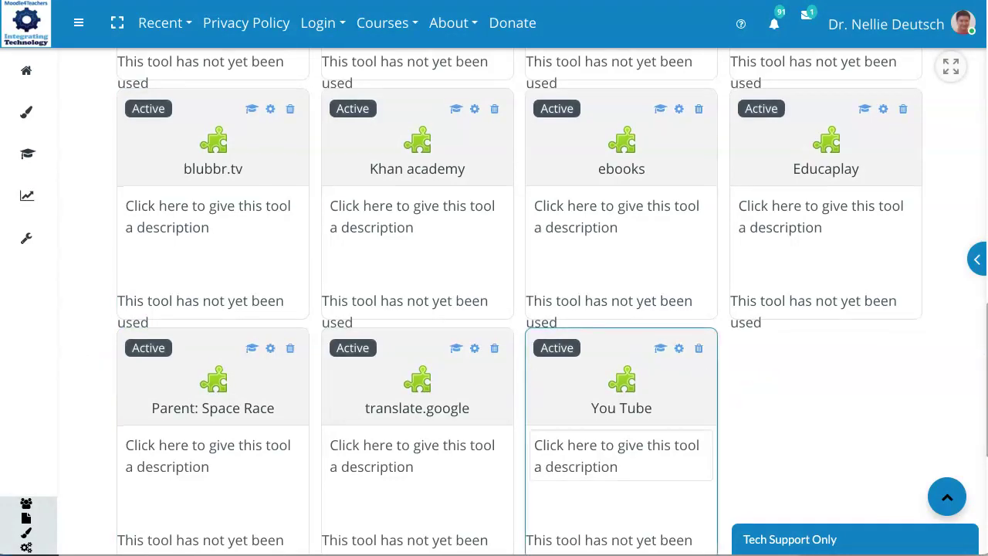
{"action": "scroll", "coordinate": [621, 371], "scroll_direction": "down", "scroll_amount": 3}
{"action": "scroll", "coordinate": [621, 371], "scroll_direction": "up", "scroll_amount": 20}
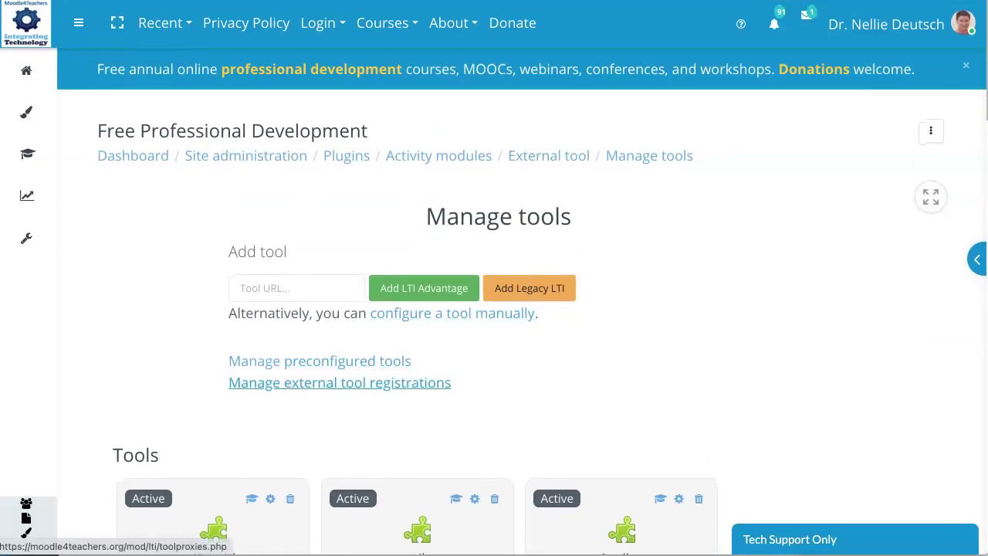
- Open a new external tool registration and examine its provider name, registration URL, capabilities and services fields
{"action": "left_click", "coordinate": [340, 382]}
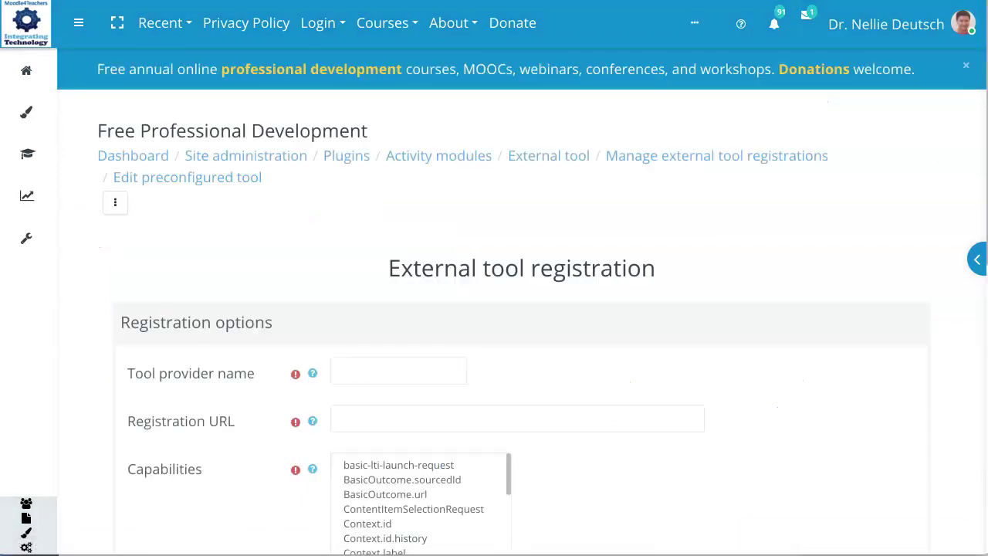
{"action": "scroll", "coordinate": [522, 309], "scroll_direction": "down", "scroll_amount": 2}
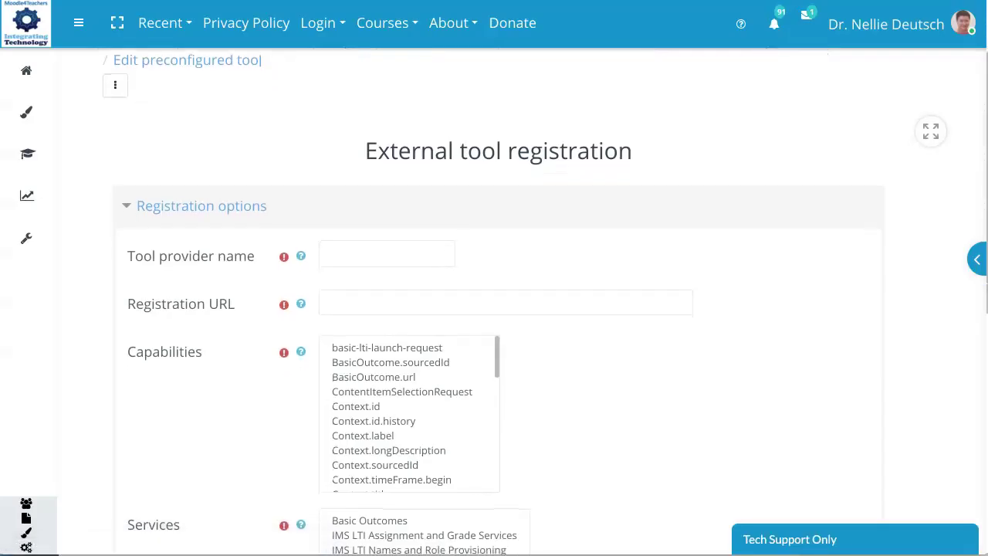
{"action": "scroll", "coordinate": [522, 309], "scroll_direction": "down", "scroll_amount": 1}
{"action": "scroll", "coordinate": [421, 360], "scroll_direction": "down", "scroll_amount": 3}
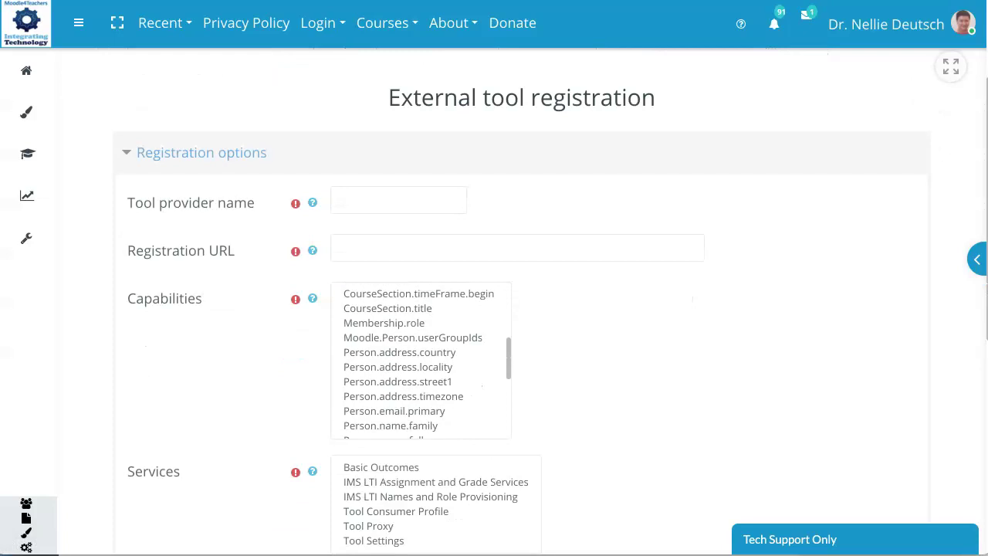
{"action": "scroll", "coordinate": [409, 413], "scroll_direction": "down", "scroll_amount": 5}
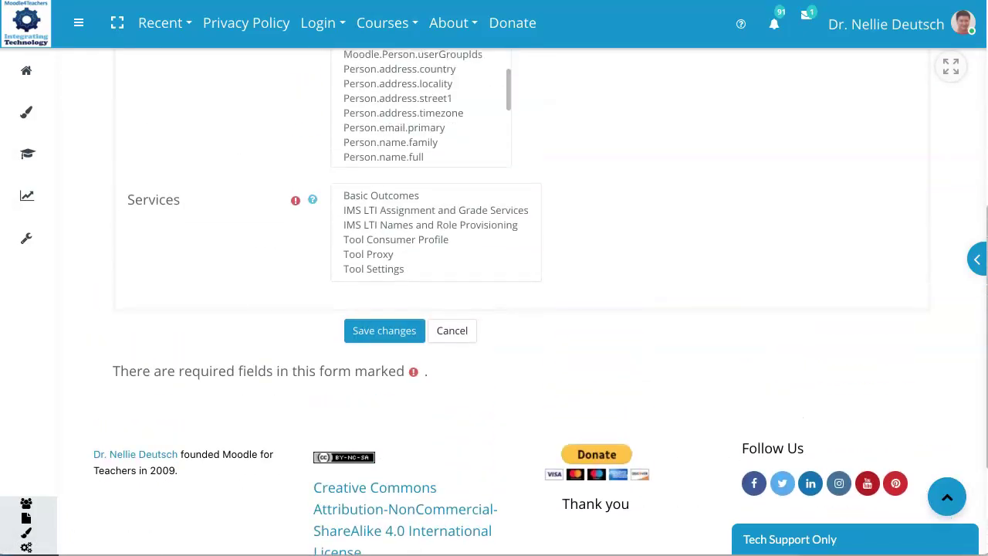
{"action": "scroll", "coordinate": [494, 308], "scroll_direction": "up", "scroll_amount": 5}
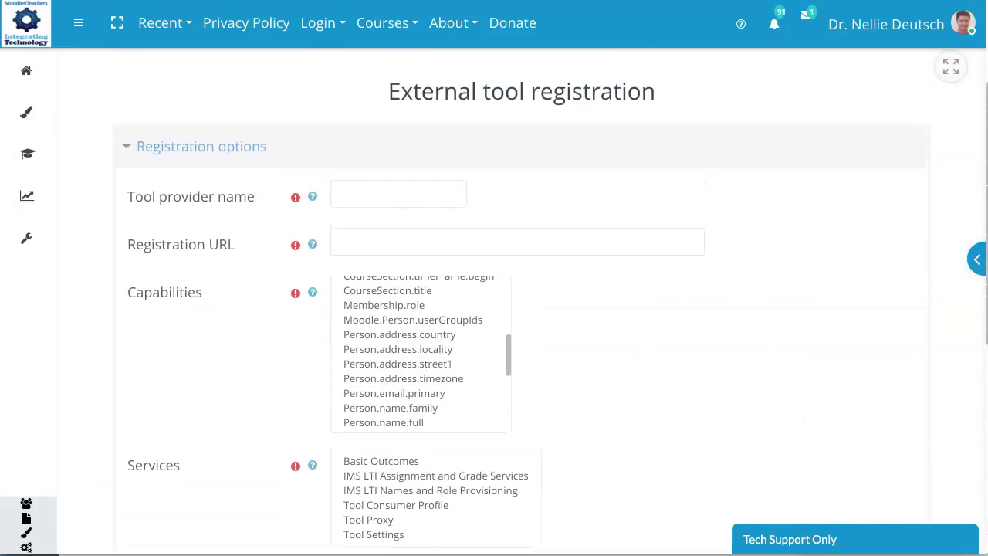
{"action": "left_click", "coordinate": [331, 247]}
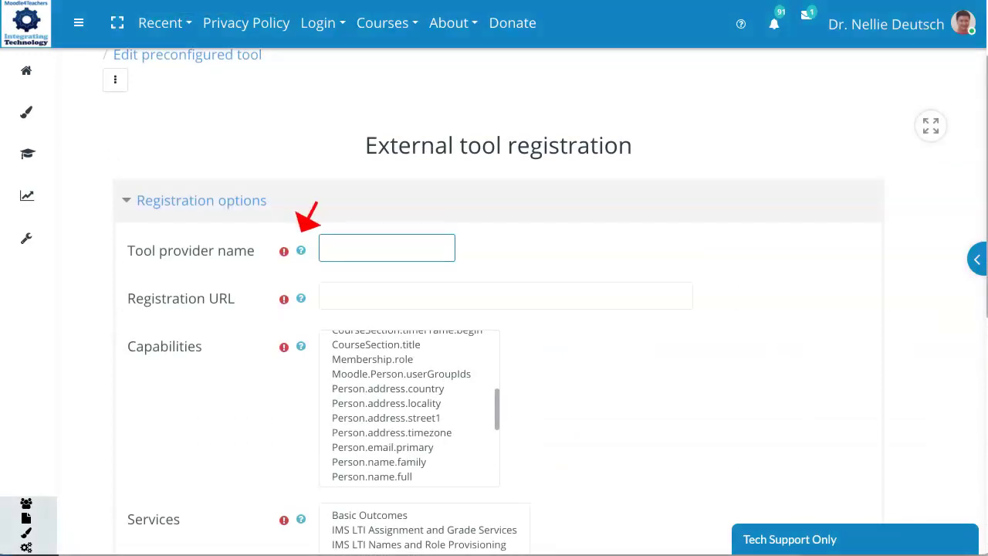
{"action": "scroll", "coordinate": [602, 347], "scroll_direction": "down", "scroll_amount": 3}
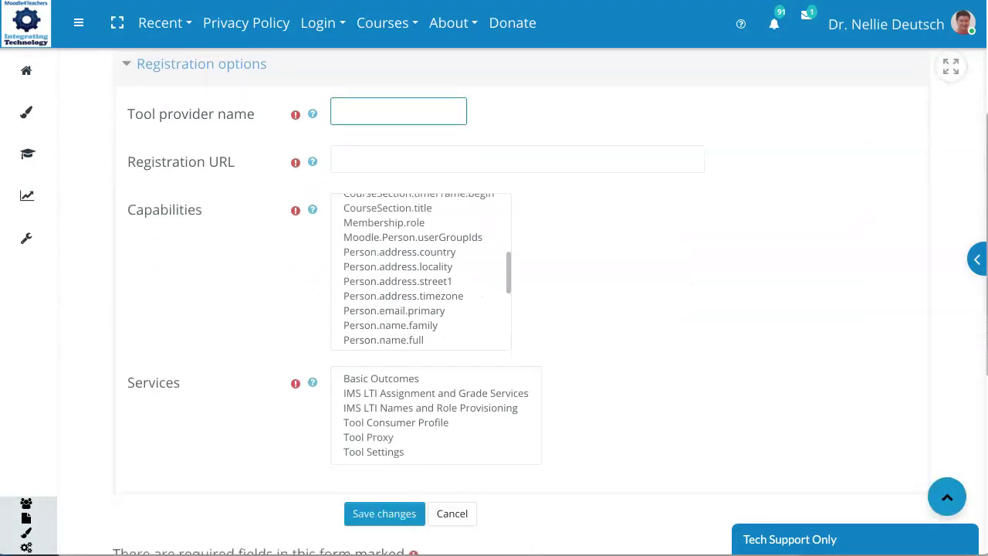
{"action": "scroll", "coordinate": [420, 232], "scroll_direction": "up", "scroll_amount": 5}
{"action": "scroll", "coordinate": [439, 158], "scroll_direction": "up", "scroll_amount": 4}
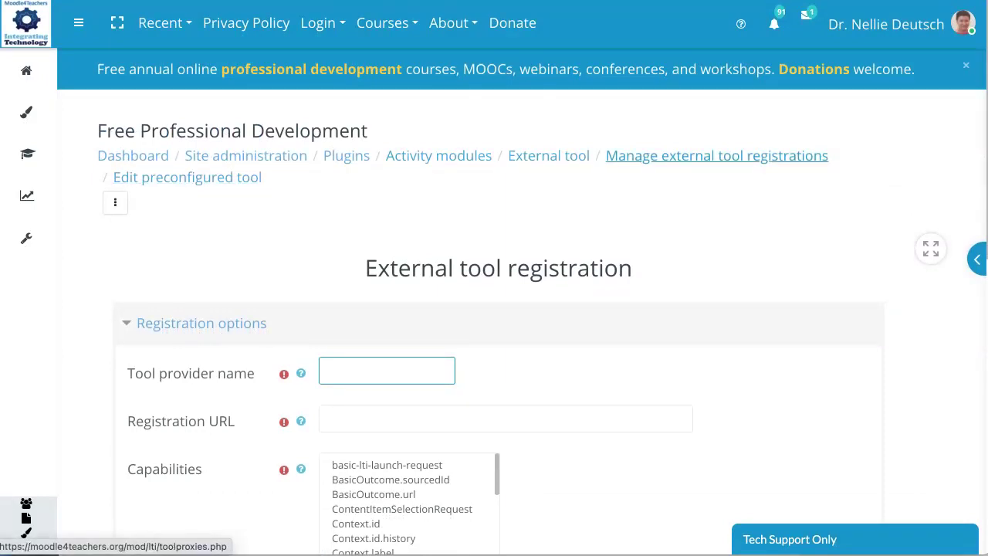
{"action": "left_click", "coordinate": [115, 202]}
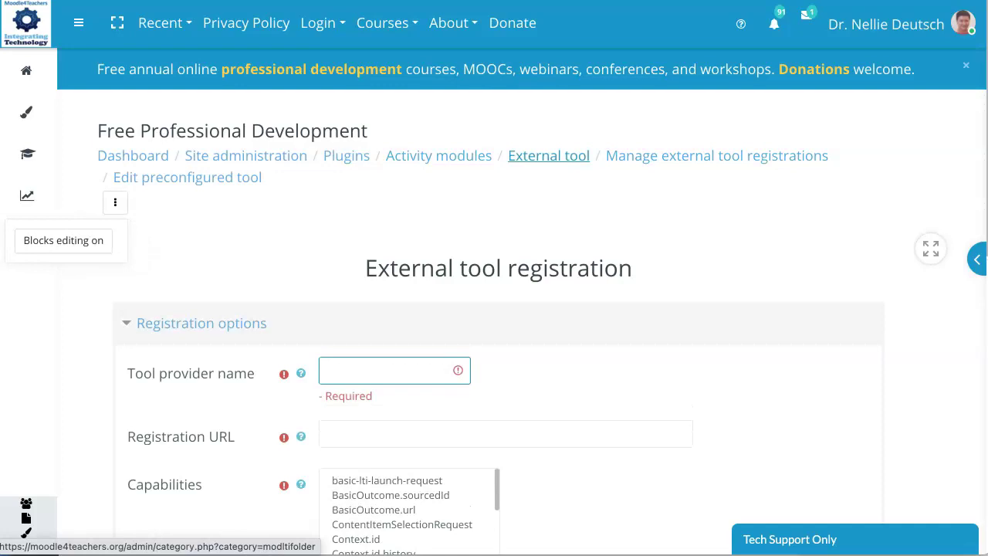
- Leave the registration form and reopen External tool's Manage tools page from the plugins list in Site administration
{"action": "left_click", "coordinate": [548, 155]}
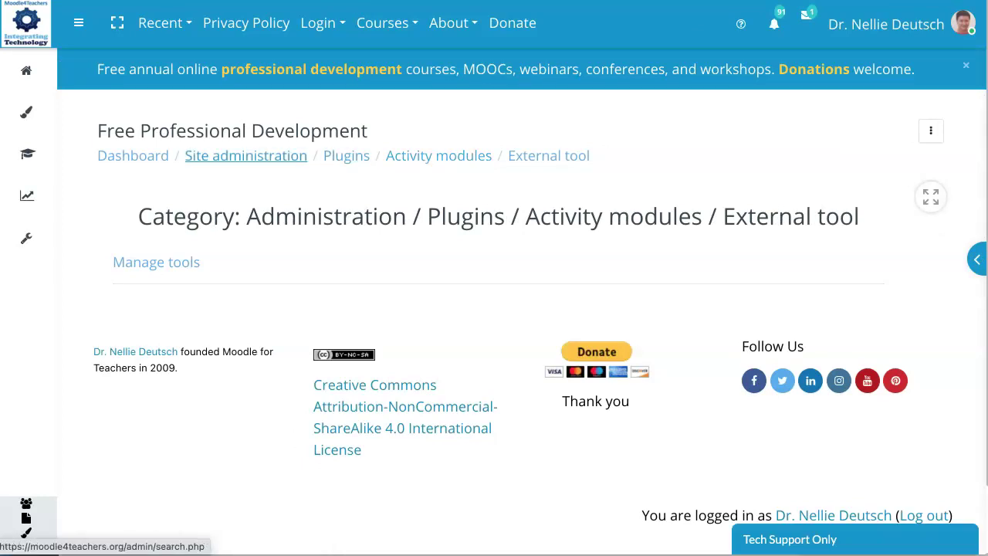
{"action": "left_click", "coordinate": [245, 155]}
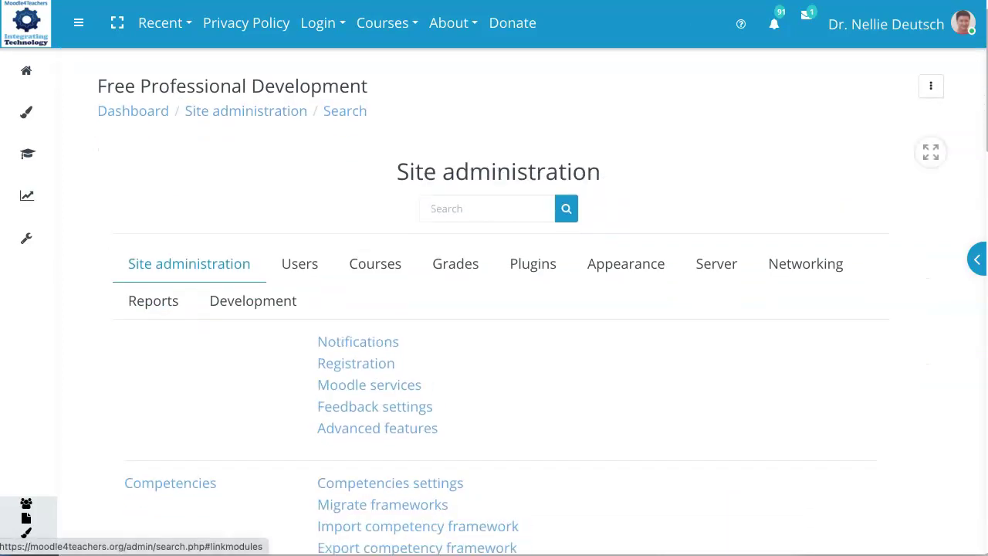
{"action": "scroll", "coordinate": [390, 258], "scroll_direction": "down", "scroll_amount": 20}
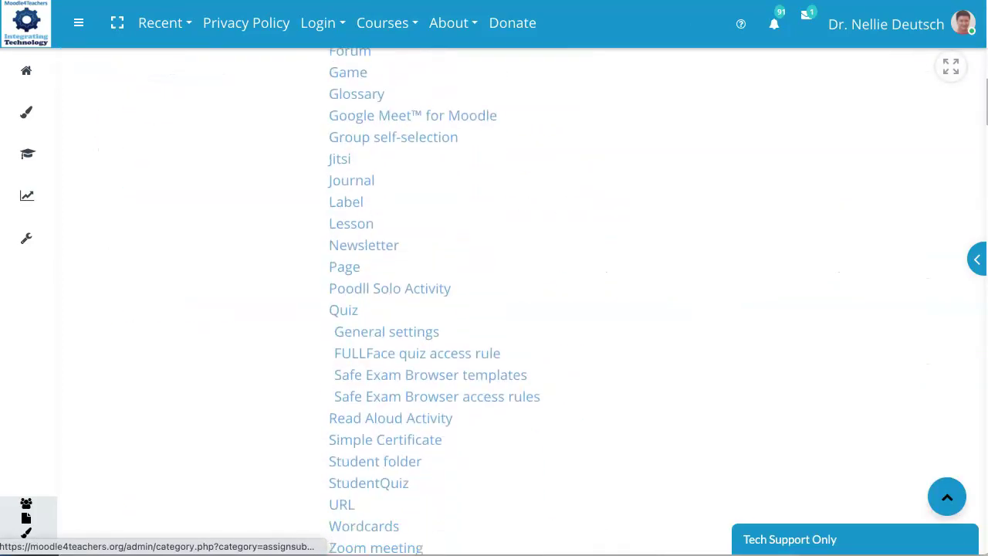
{"action": "scroll", "coordinate": [389, 257], "scroll_direction": "down", "scroll_amount": 2}
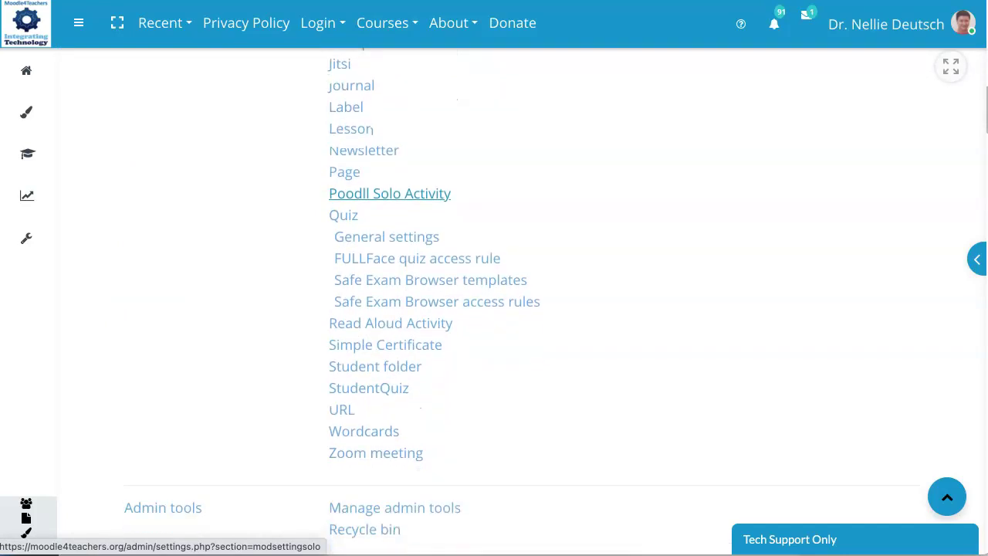
{"action": "scroll", "coordinate": [389, 257], "scroll_direction": "up", "scroll_amount": 1}
{"action": "scroll", "coordinate": [386, 301], "scroll_direction": "up", "scroll_amount": 5}
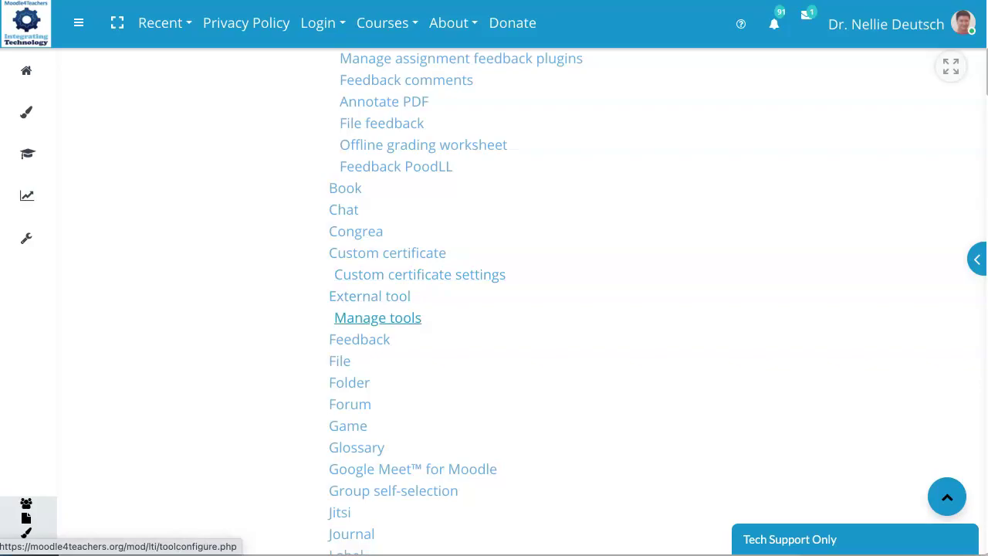
{"action": "left_click", "coordinate": [378, 317]}
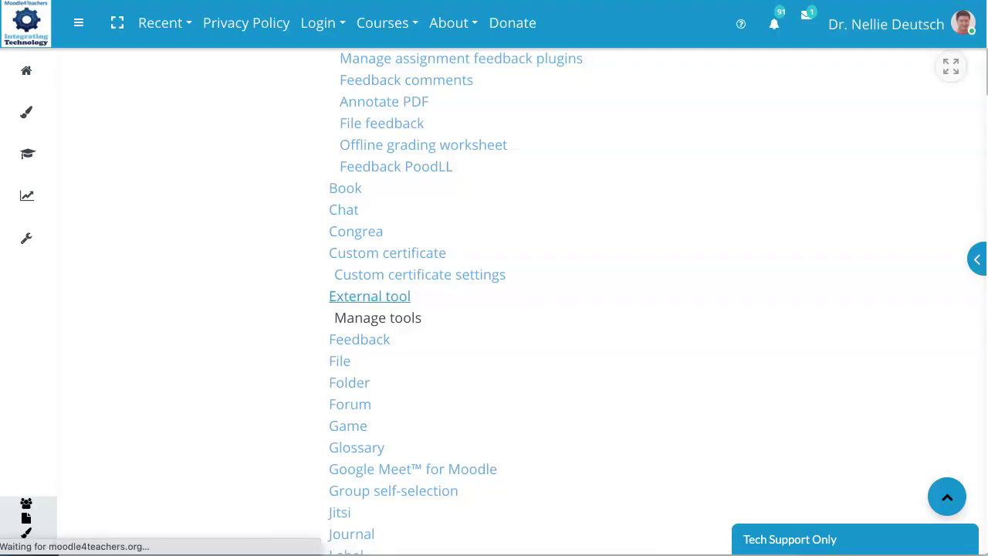
- Try to add an LTI Advantage tool with the tool URL left empty
{"action": "scroll", "coordinate": [339, 289], "scroll_direction": "down", "scroll_amount": 2}
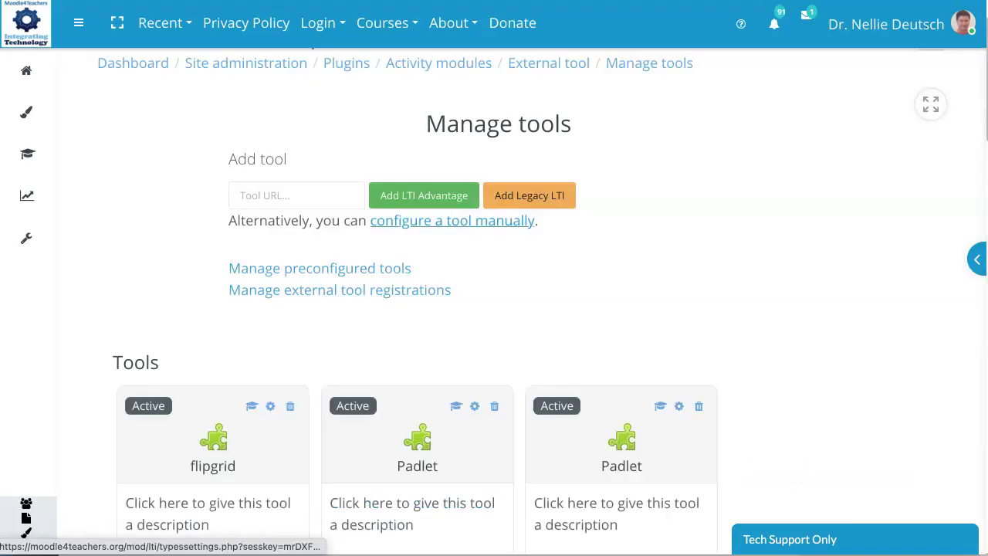
{"action": "left_click", "coordinate": [296, 195]}
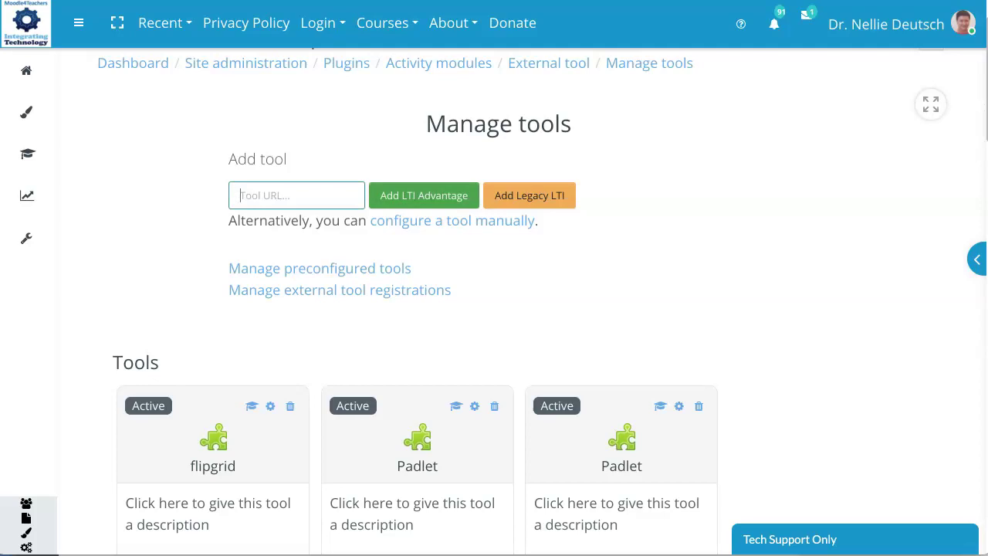
{"action": "left_click", "coordinate": [424, 196]}
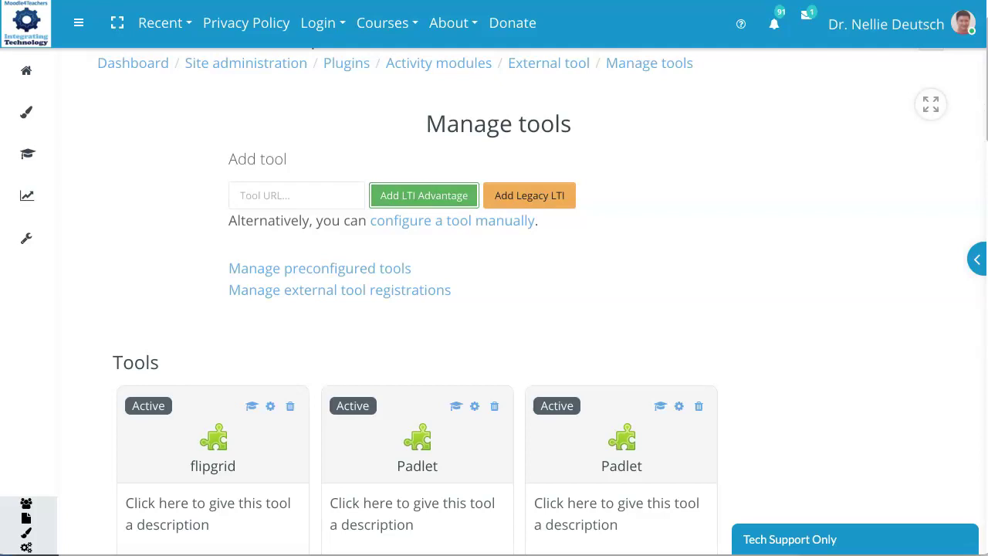
{"action": "scroll", "coordinate": [452, 220], "scroll_direction": "up", "scroll_amount": 1}
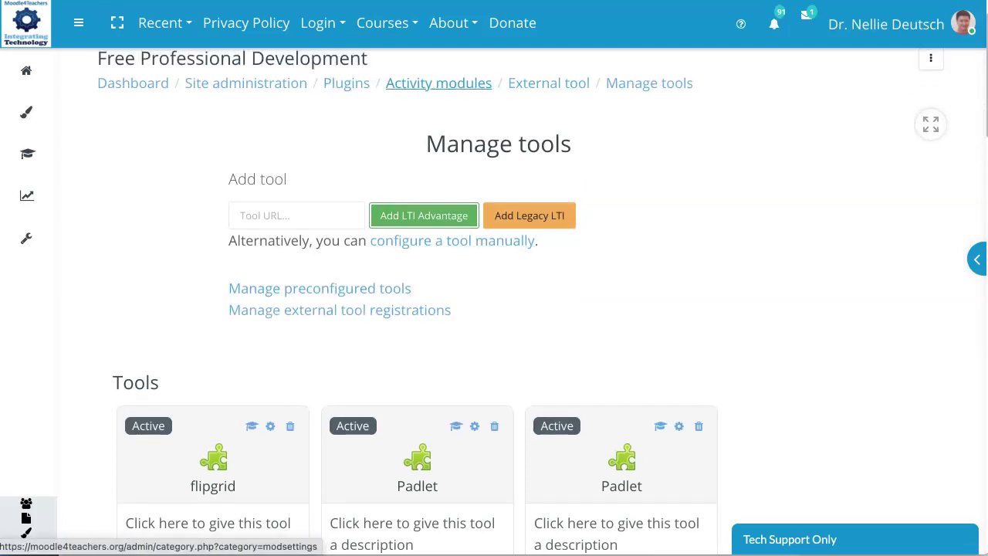
- Open the Activity modules category page from Manage tools and look over its first settings
{"action": "left_click", "coordinate": [438, 83]}
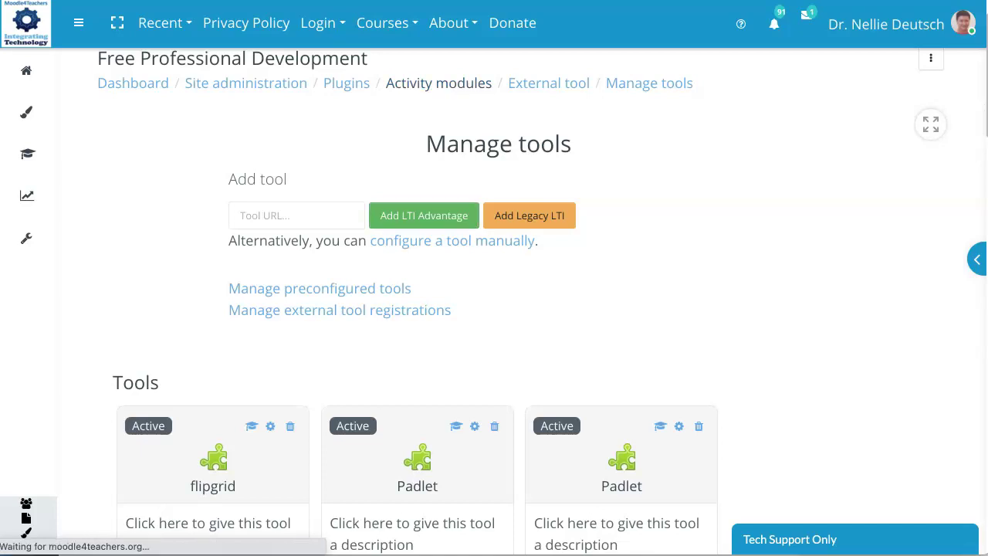
{"action": "scroll", "coordinate": [439, 83], "scroll_direction": "down", "scroll_amount": 3}
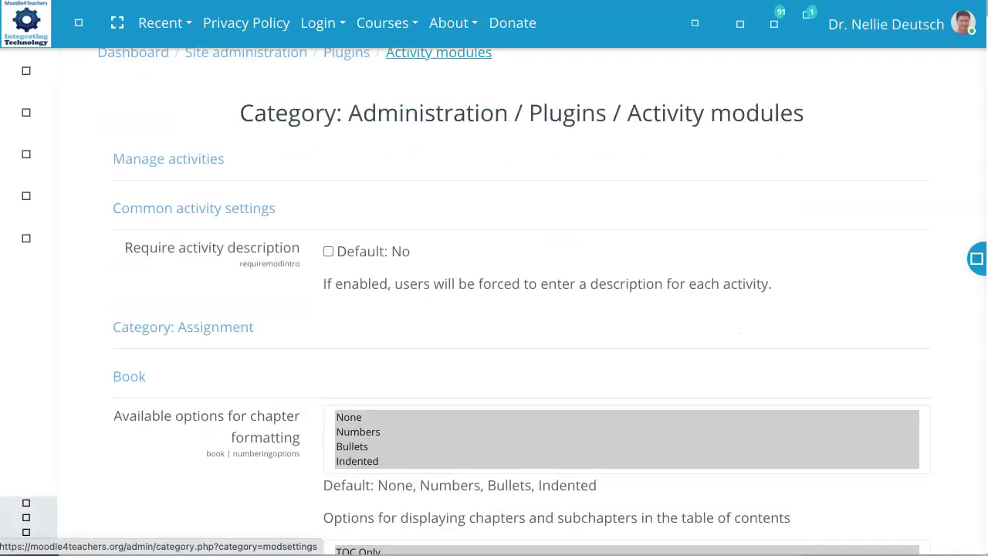
{"action": "scroll", "coordinate": [438, 82], "scroll_direction": "up", "scroll_amount": 1}
{"action": "scroll", "coordinate": [522, 301], "scroll_direction": "up", "scroll_amount": 2}
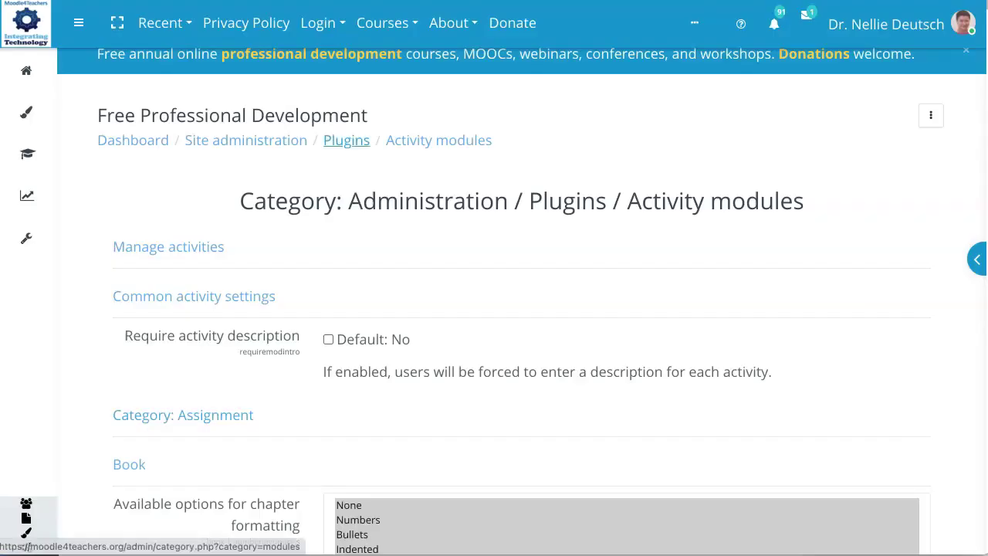
- Return to Site administration and open External tool's Manage tools page through the plugins list
{"action": "left_click", "coordinate": [245, 140]}
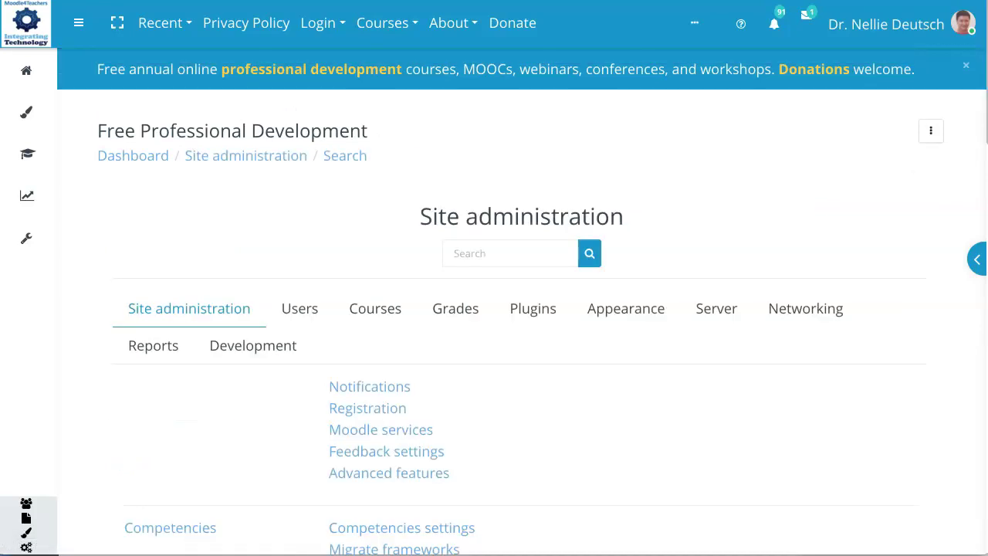
{"action": "scroll", "coordinate": [386, 238], "scroll_direction": "down", "scroll_amount": 1}
{"action": "scroll", "coordinate": [386, 237], "scroll_direction": "down", "scroll_amount": 3}
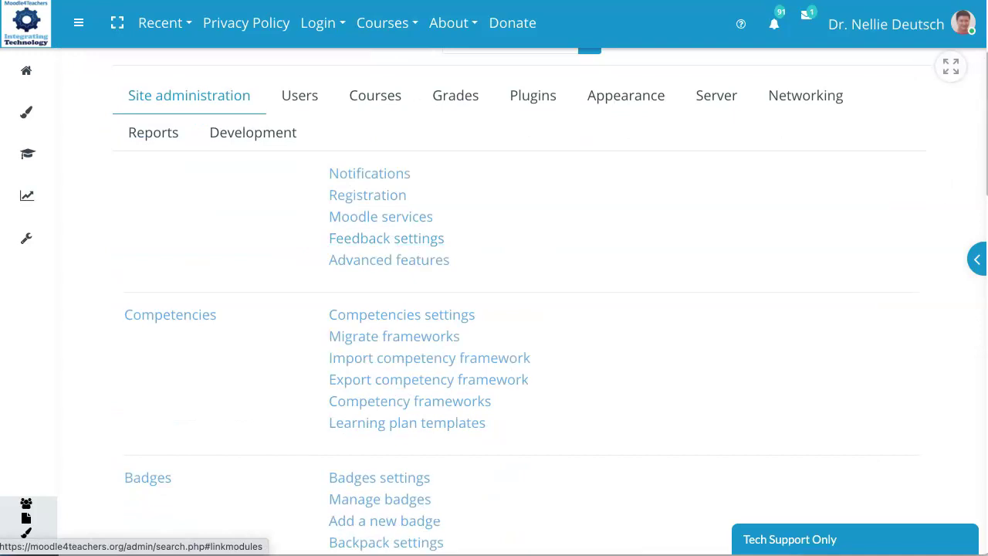
{"action": "left_click", "coordinate": [532, 95]}
{"action": "scroll", "coordinate": [362, 135], "scroll_direction": "down", "scroll_amount": 7}
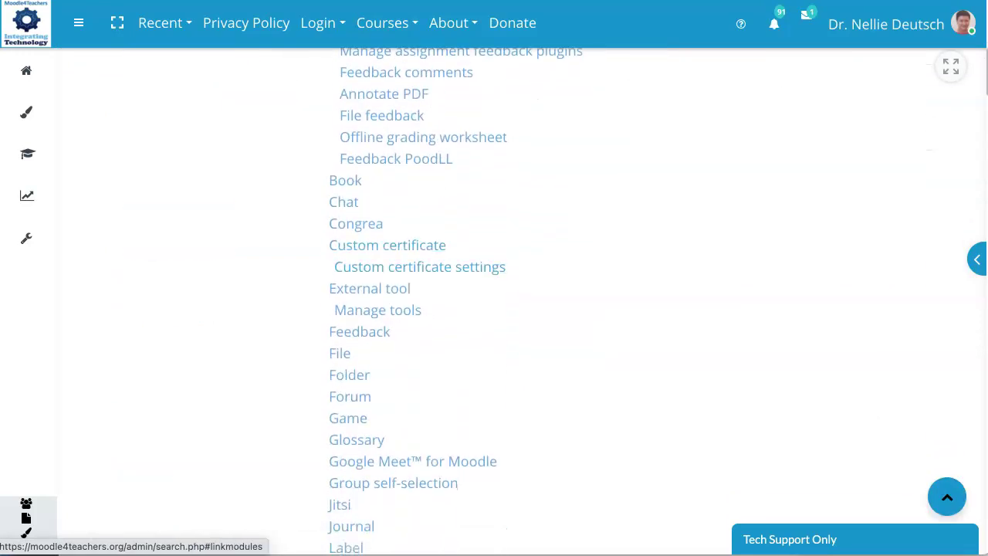
{"action": "scroll", "coordinate": [370, 263], "scroll_direction": "down", "scroll_amount": 2}
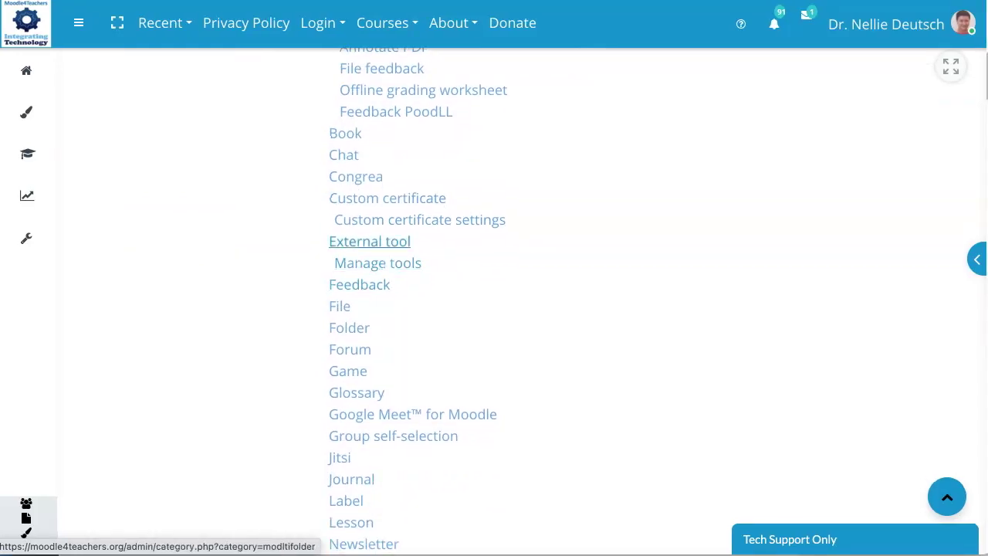
{"action": "left_click", "coordinate": [370, 241]}
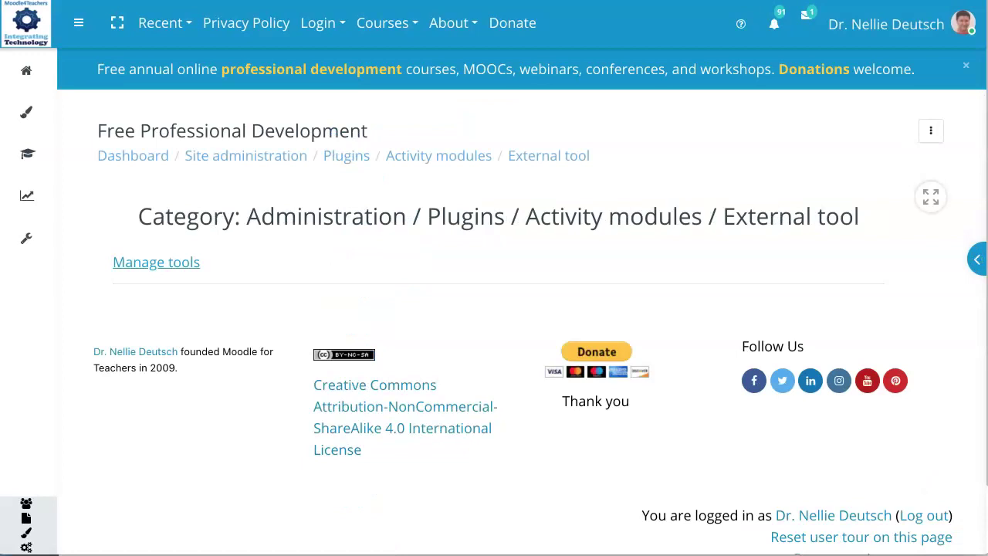
{"action": "left_click", "coordinate": [156, 262]}
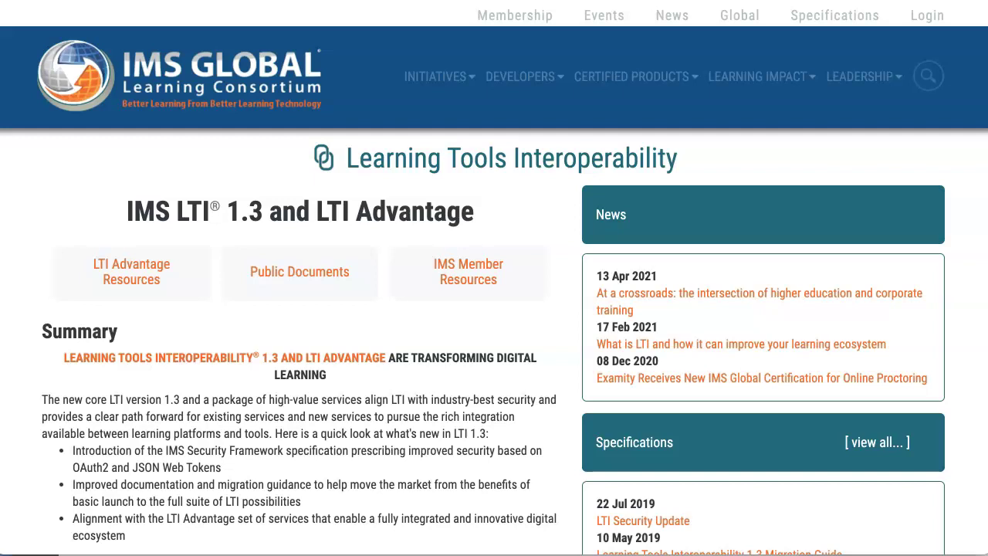
- Read the IMS Global page on LTI 1.3 and LTI Advantage, including its summary, services diagram and member resources
{"action": "scroll", "coordinate": [494, 278], "scroll_direction": "down", "scroll_amount": 2}
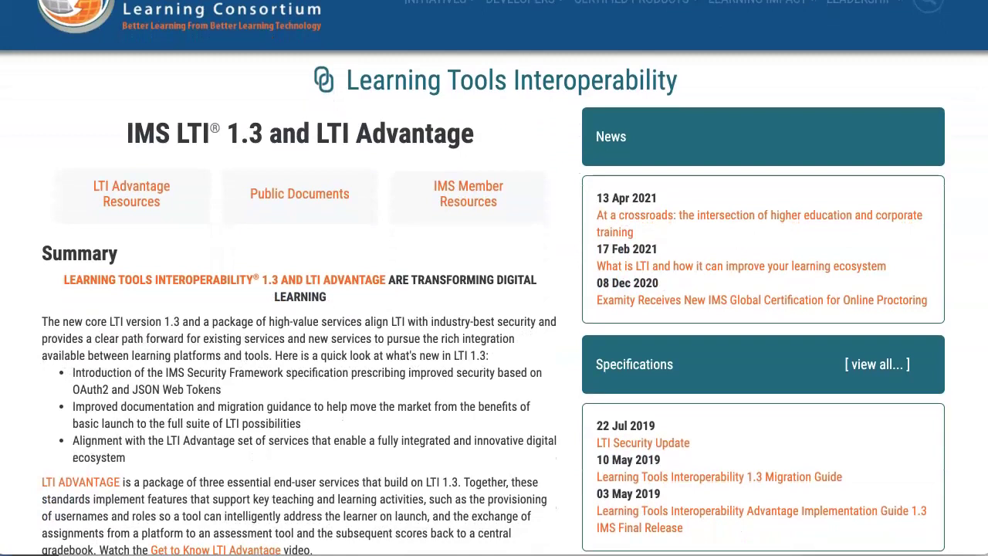
{"action": "scroll", "coordinate": [494, 278], "scroll_direction": "down", "scroll_amount": 3}
{"action": "scroll", "coordinate": [494, 278], "scroll_direction": "up", "scroll_amount": 2}
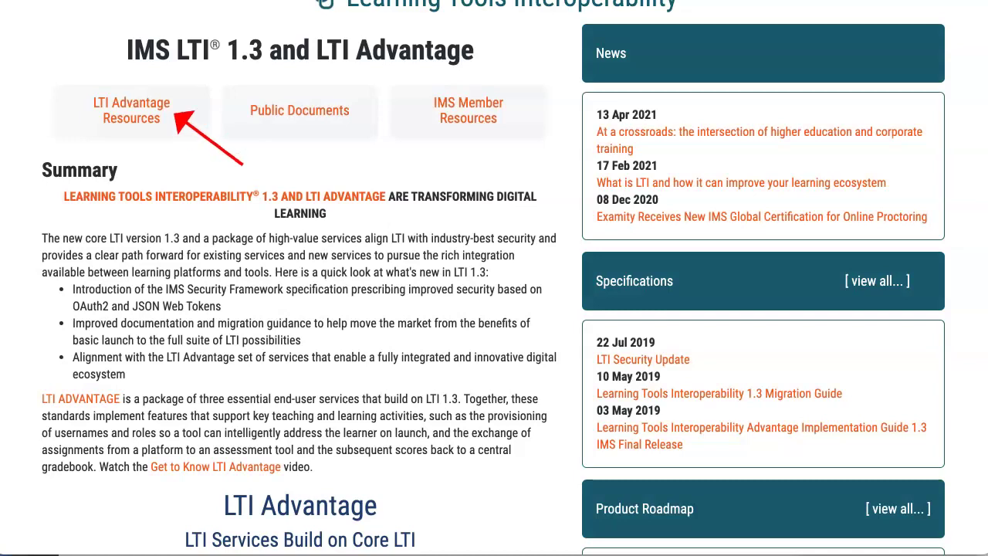
{"action": "scroll", "coordinate": [494, 278], "scroll_direction": "down", "scroll_amount": 5}
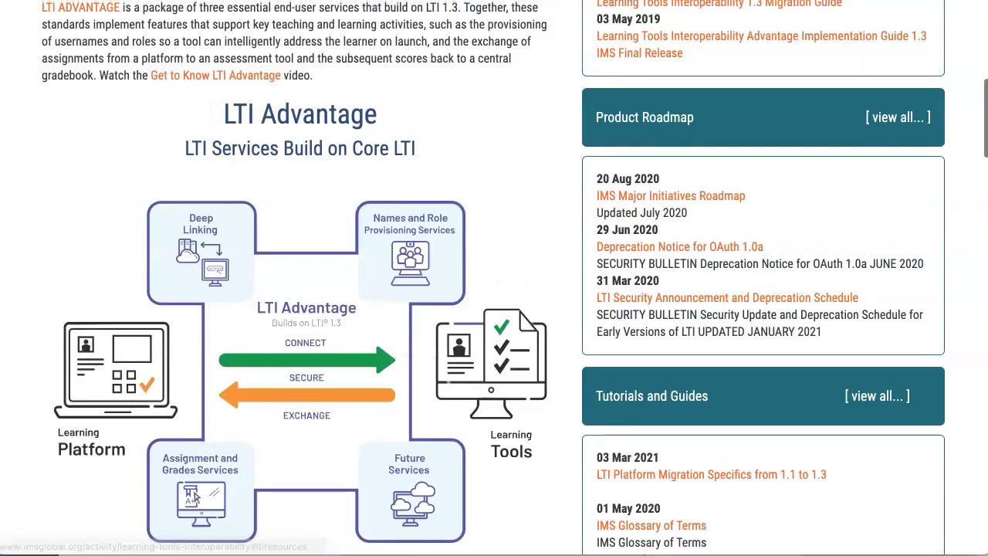
{"action": "scroll", "coordinate": [309, 278], "scroll_direction": "down", "scroll_amount": 4}
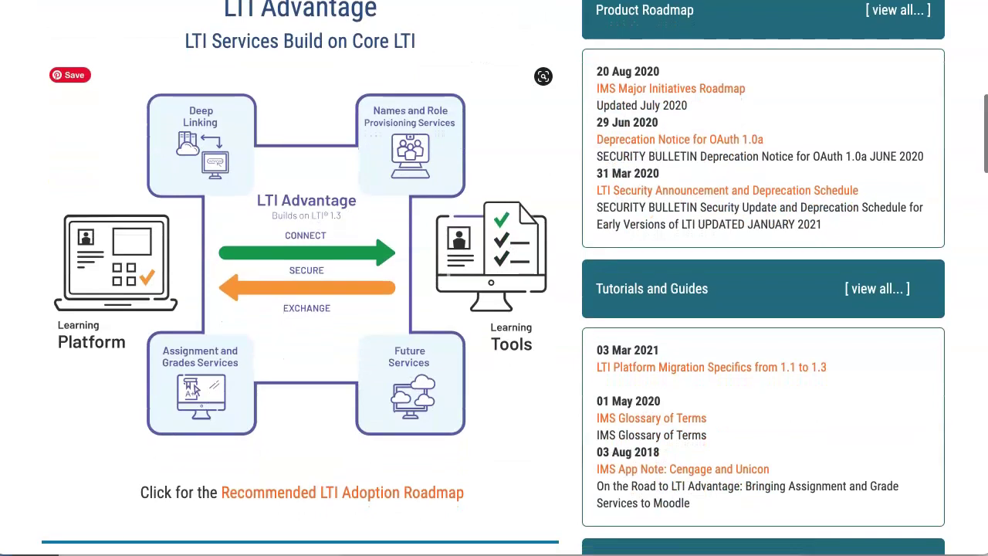
{"action": "scroll", "coordinate": [494, 278], "scroll_direction": "down", "scroll_amount": 4}
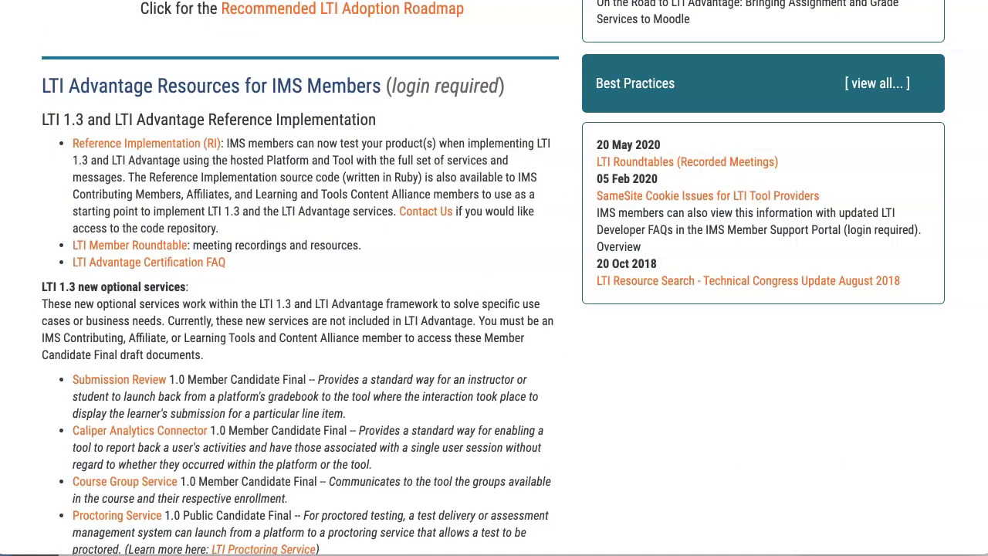
{"action": "scroll", "coordinate": [494, 278], "scroll_direction": "down", "scroll_amount": 1}
{"action": "scroll", "coordinate": [494, 278], "scroll_direction": "up", "scroll_amount": 2}
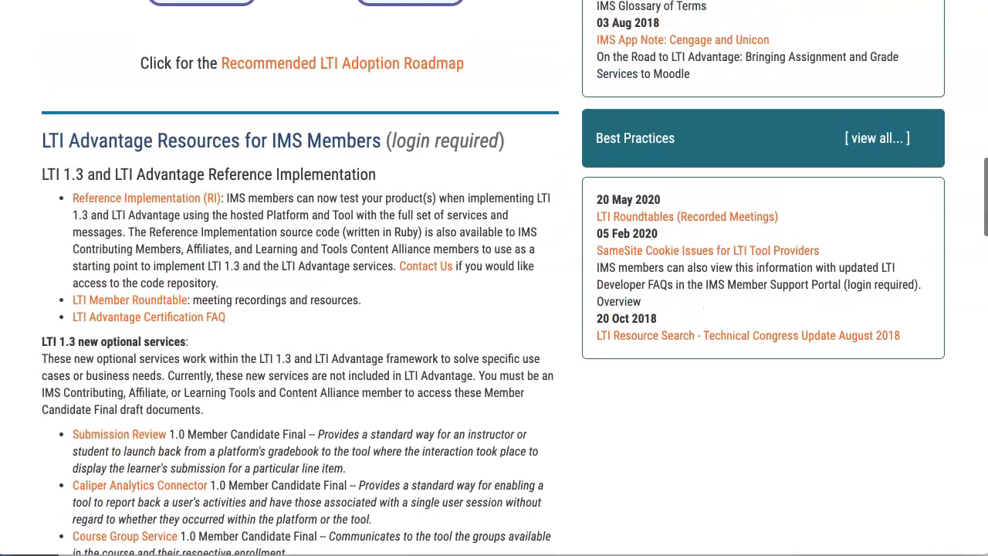
{"action": "scroll", "coordinate": [494, 278], "scroll_direction": "up", "scroll_amount": 1}
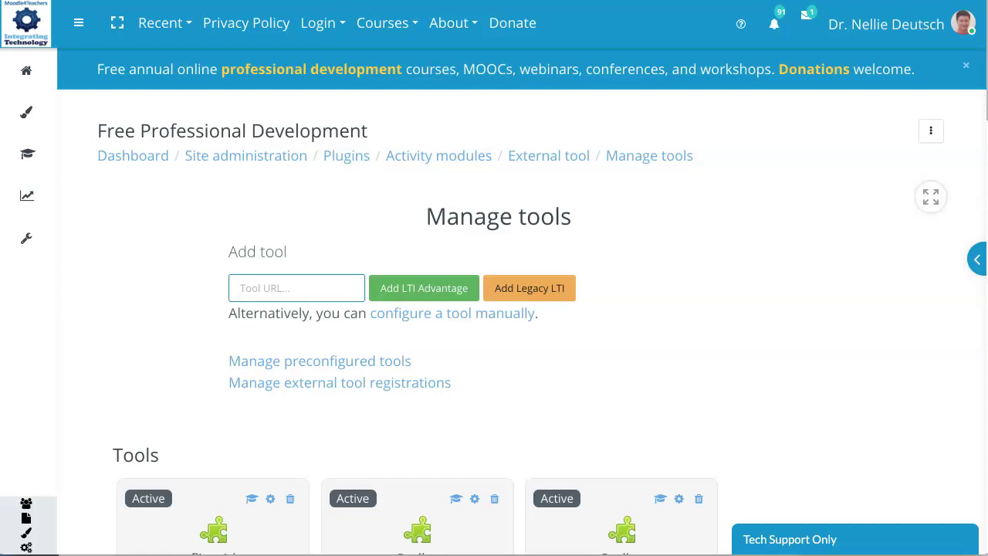
- Review the existing tool cards on Moodle's Manage tools page, from flipgrid through to You Tube
{"action": "key", "text": "Return"}
{"action": "scroll", "coordinate": [494, 309], "scroll_direction": "down", "scroll_amount": 5}
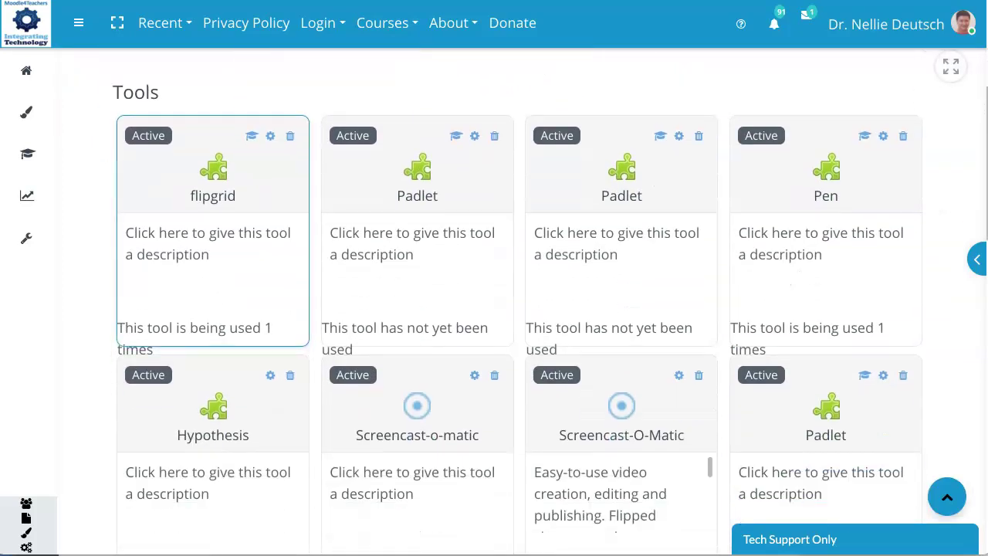
{"action": "scroll", "coordinate": [621, 232], "scroll_direction": "down", "scroll_amount": 3}
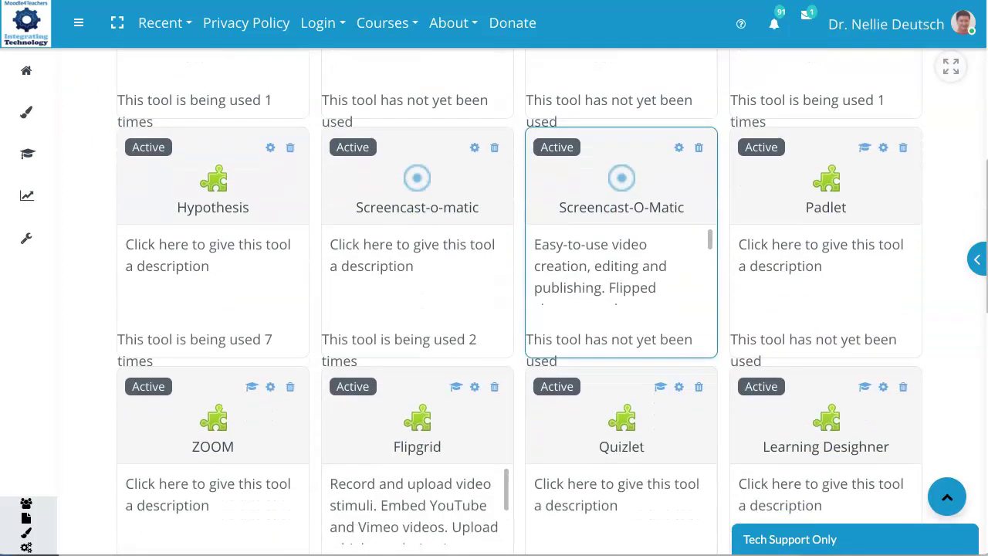
{"action": "scroll", "coordinate": [621, 231], "scroll_direction": "down", "scroll_amount": 1}
{"action": "scroll", "coordinate": [618, 255], "scroll_direction": "down", "scroll_amount": 3}
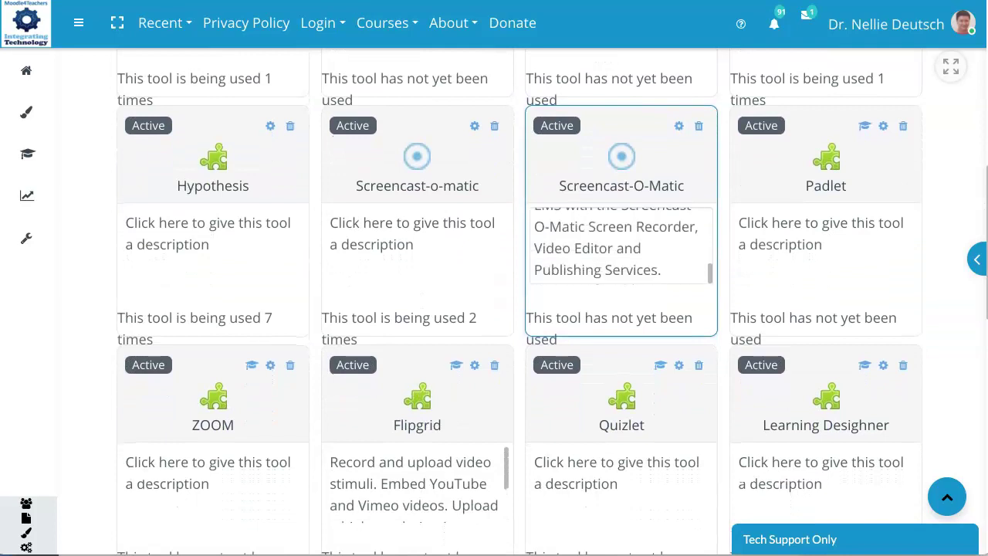
{"action": "scroll", "coordinate": [417, 448], "scroll_direction": "down", "scroll_amount": 4}
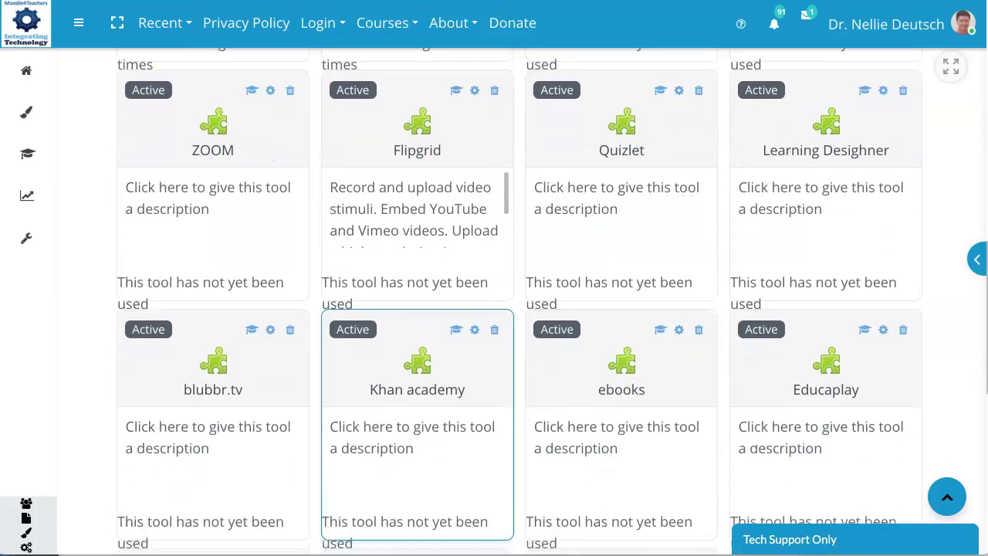
{"action": "scroll", "coordinate": [417, 432], "scroll_direction": "down", "scroll_amount": 3}
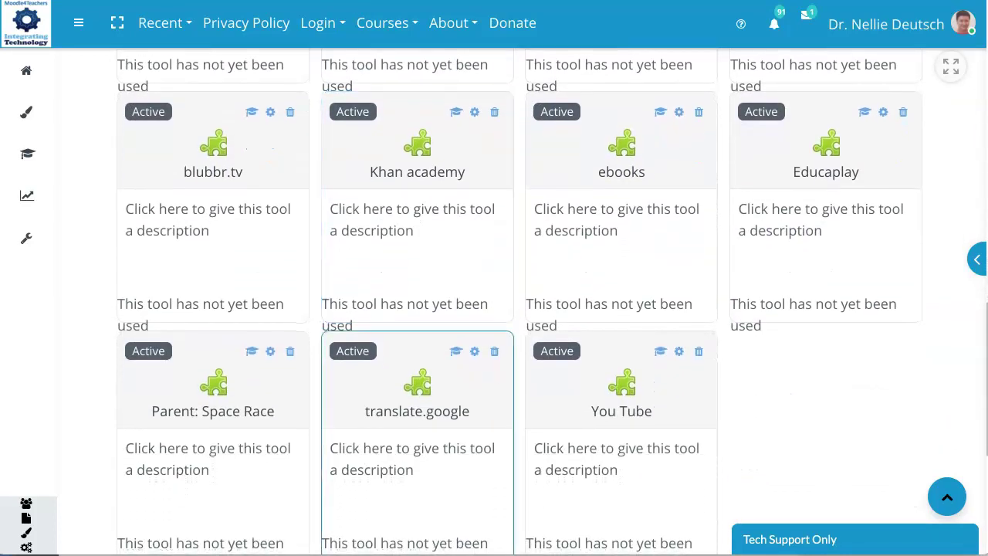
{"action": "scroll", "coordinate": [494, 309], "scroll_direction": "up", "scroll_amount": 1}
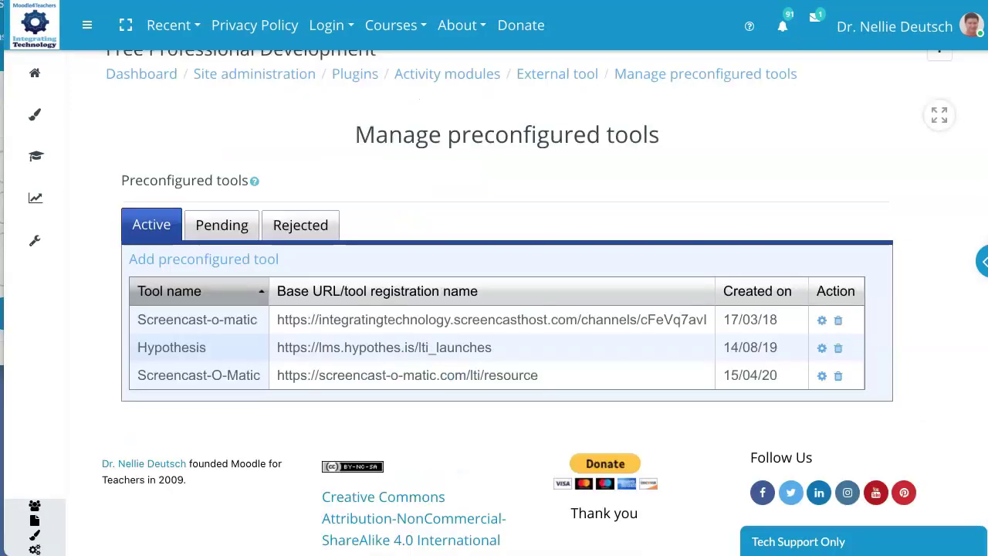
- Examine the active, pending and rejected lists on the Manage preconfigured tools page
{"action": "scroll", "coordinate": [506, 309], "scroll_direction": "up", "scroll_amount": 1}
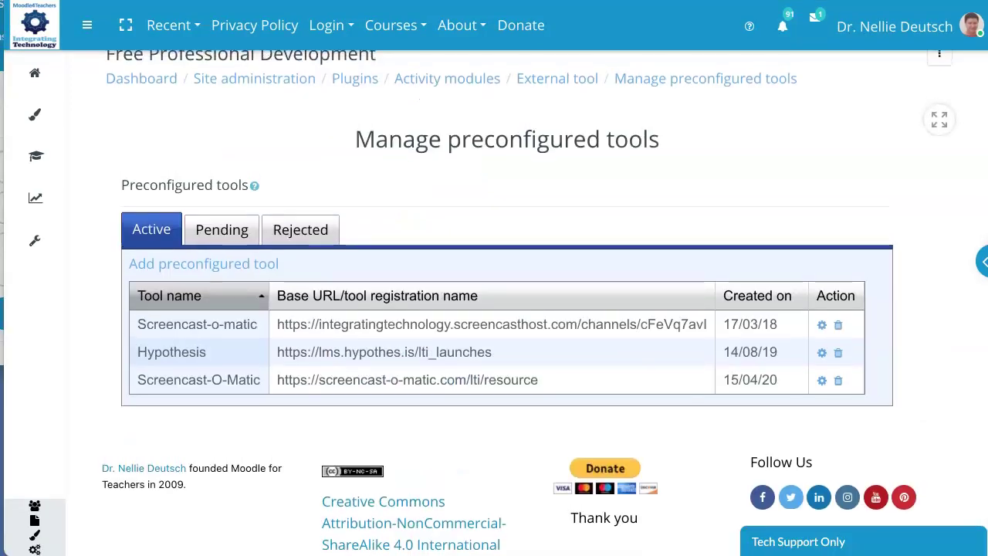
{"action": "scroll", "coordinate": [506, 302], "scroll_direction": "down", "scroll_amount": 1}
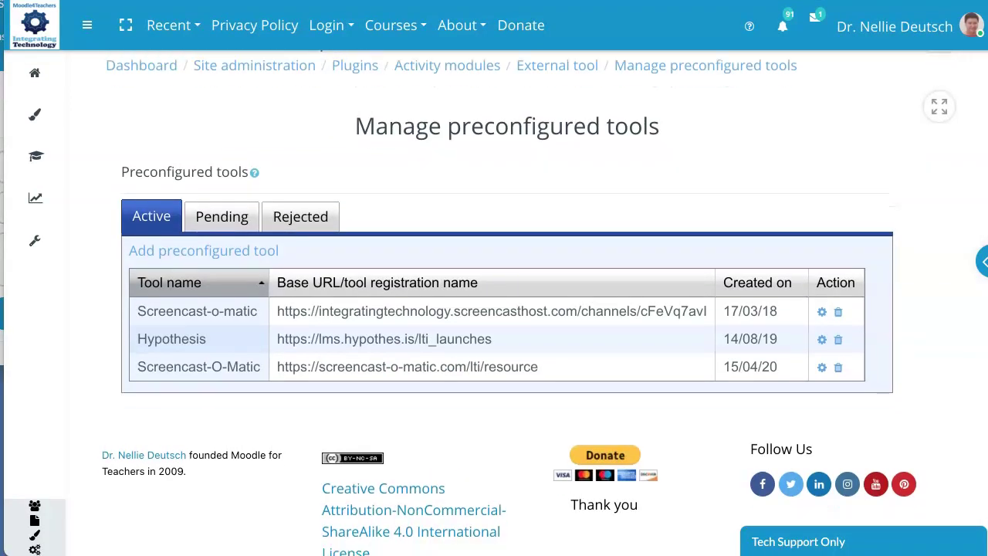
{"action": "scroll", "coordinate": [507, 302], "scroll_direction": "up", "scroll_amount": 2}
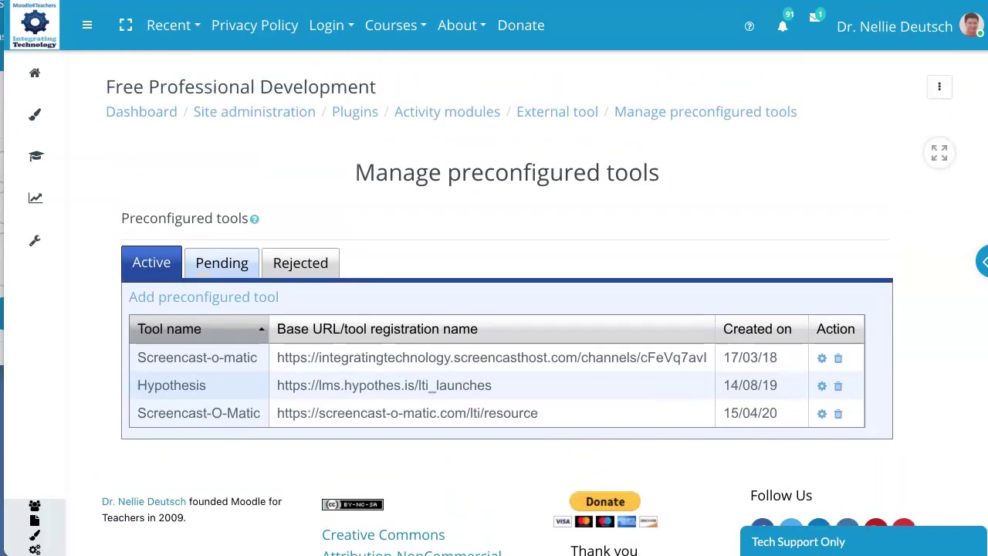
{"action": "left_click", "coordinate": [221, 262]}
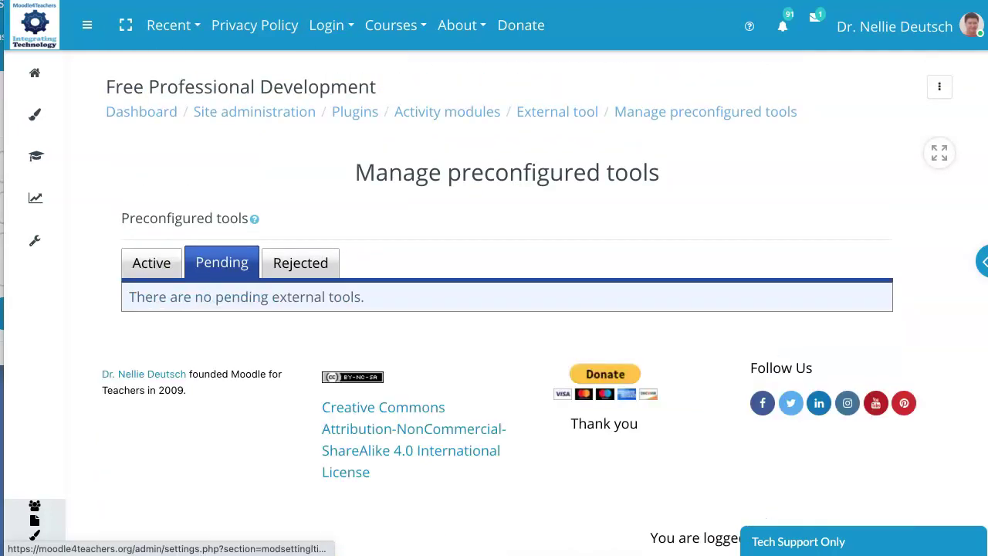
{"action": "left_click", "coordinate": [300, 262]}
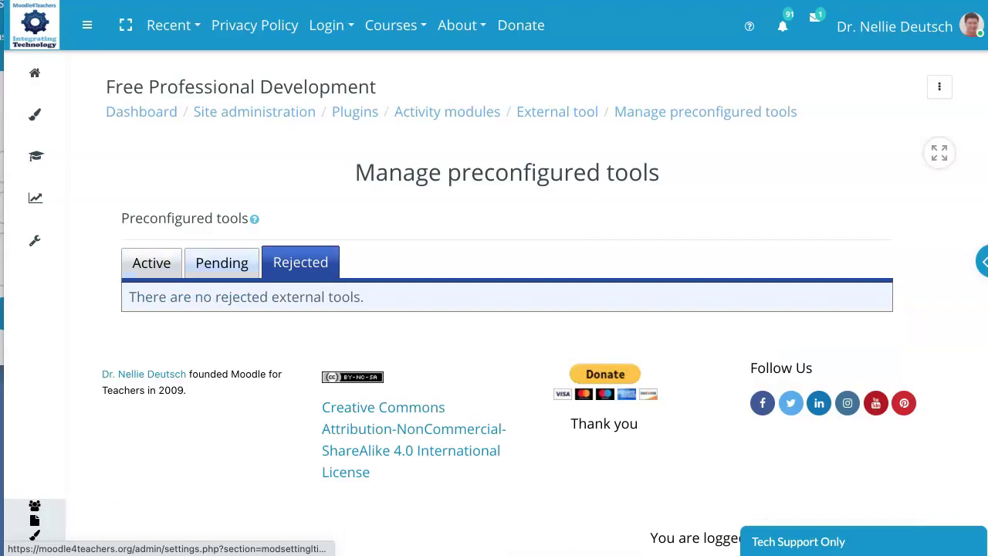